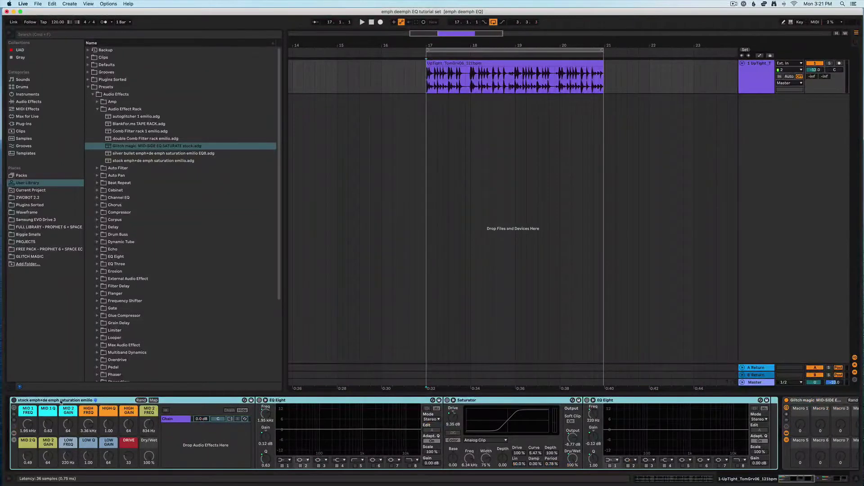
Fold the stock emph+de emph saturation rack and play the drum loop from bar 17, switching on the Glitch magic MID-SIDE rack during playback.
{"action": "double_click", "coordinate": [61, 400]}
{"action": "left_click", "coordinate": [28, 401]}
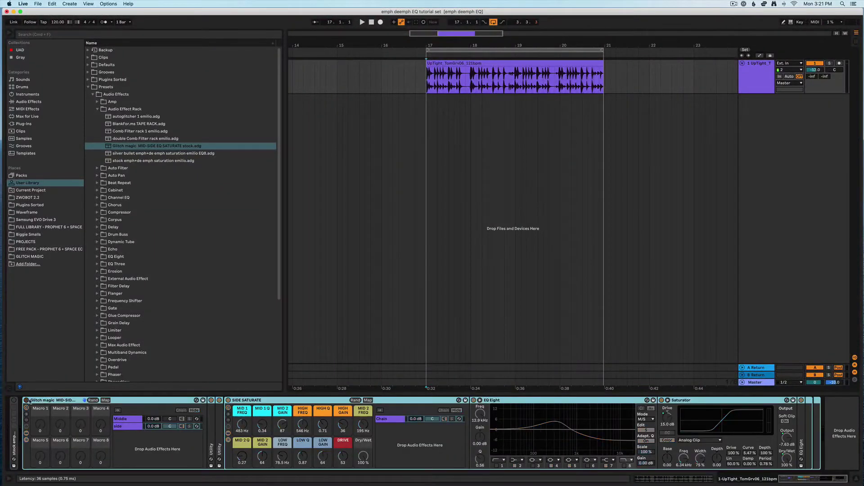
{"action": "left_click", "coordinate": [426, 87]}
{"action": "key", "text": "space"}
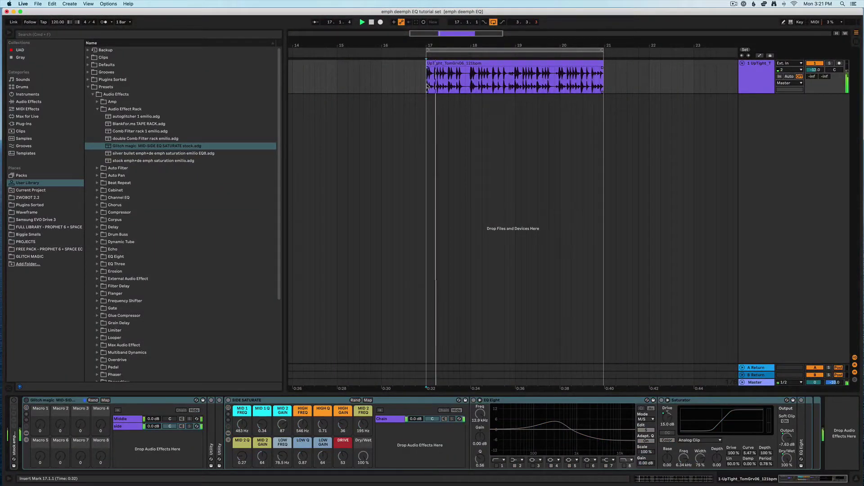
{"action": "left_click", "coordinate": [26, 401]}
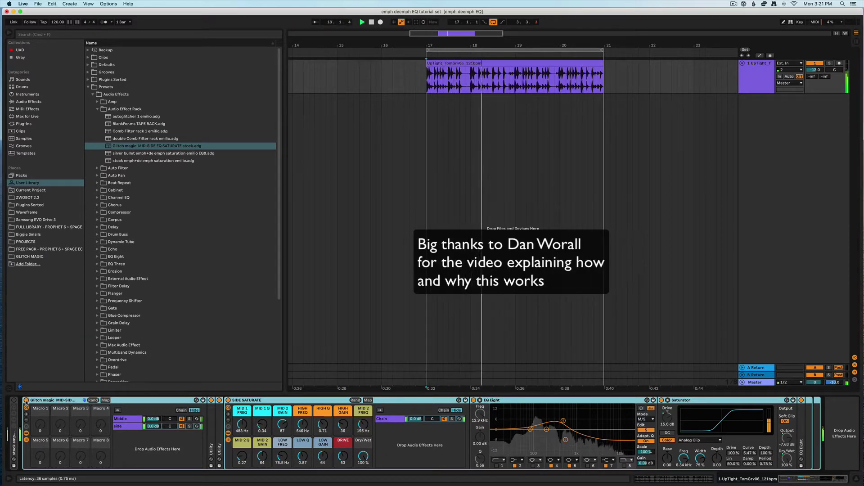
{"action": "key", "text": "space"}
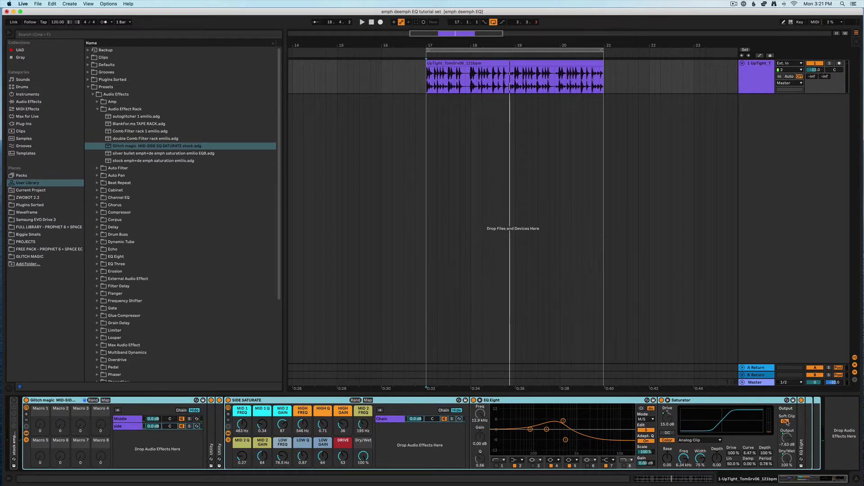
{"action": "double_click", "coordinate": [804, 446]}
{"action": "scroll", "coordinate": [762, 443], "scroll_direction": "right", "scroll_amount": 5}
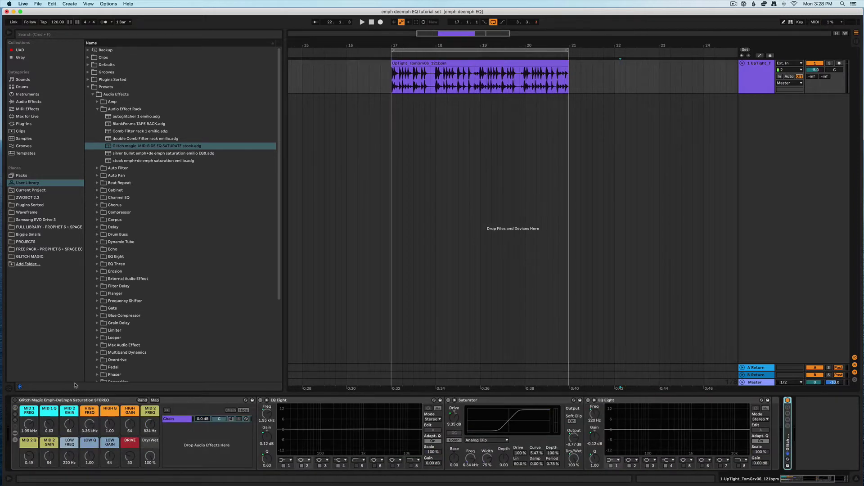
Switch on the Glitch Magic Emph-DeEmph Saturation STEREO rack and select its first and last EQ Eight in turn.
{"action": "left_click", "coordinate": [84, 400]}
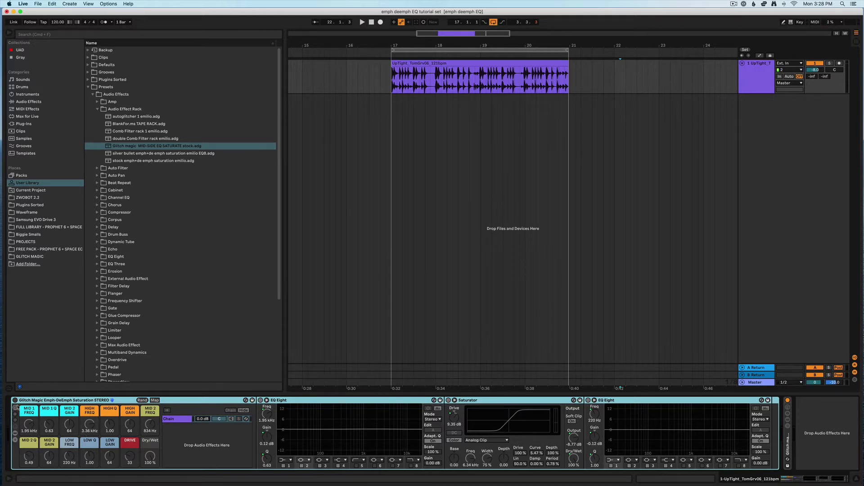
{"action": "left_click", "coordinate": [15, 400]}
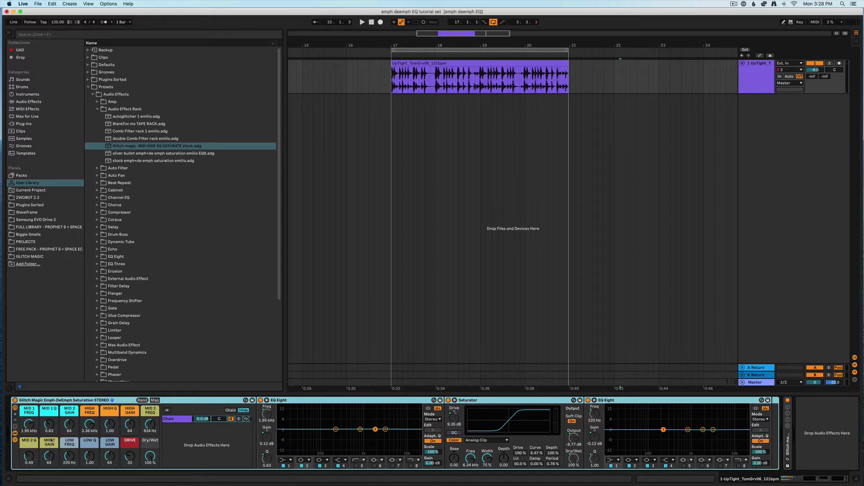
{"action": "left_click", "coordinate": [322, 402]}
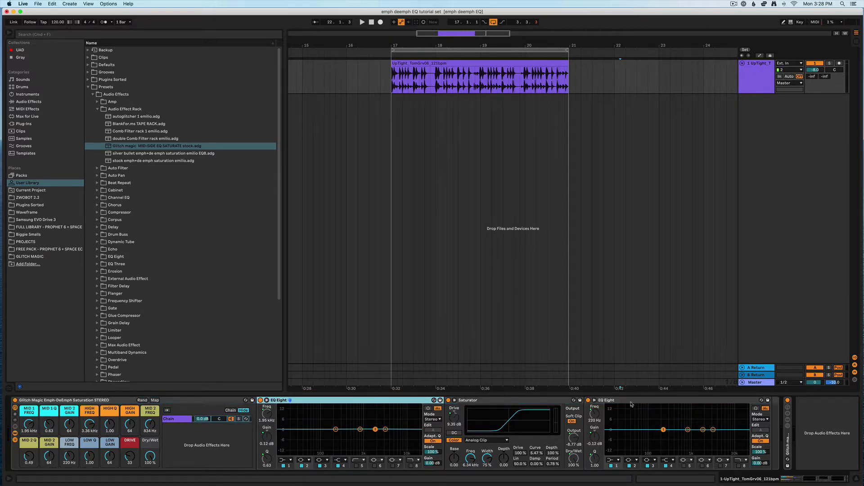
{"action": "left_click", "coordinate": [630, 402]}
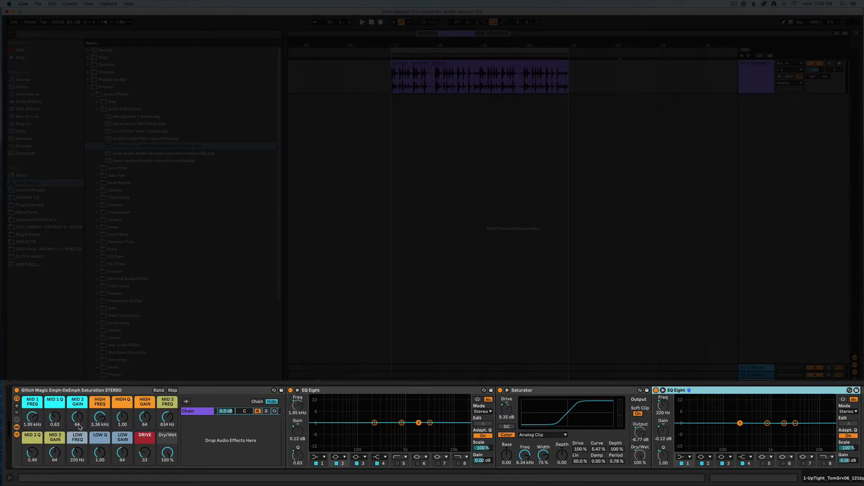
Raise the rack's MID 2 GAIN macro to 103 and review both EQ Eights and the Saturator between them.
{"action": "left_click_drag", "start_coordinate": [78, 418], "coordinate": [85, 403]}
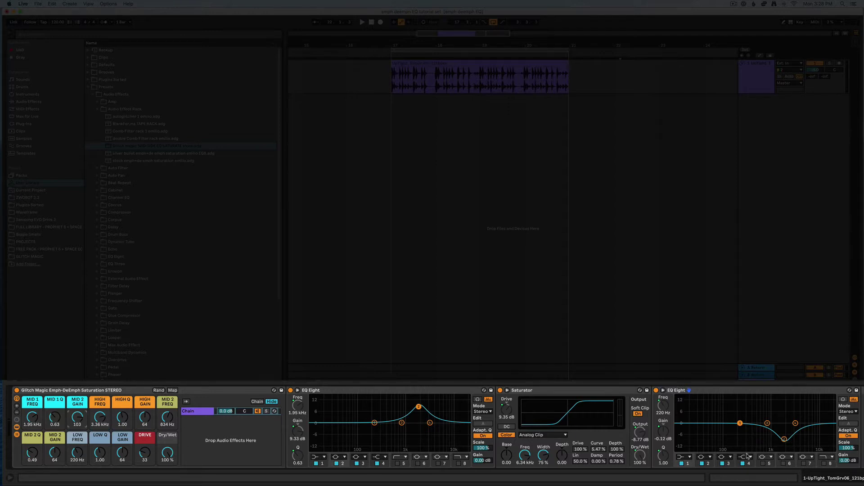
{"action": "left_click", "coordinate": [387, 393]}
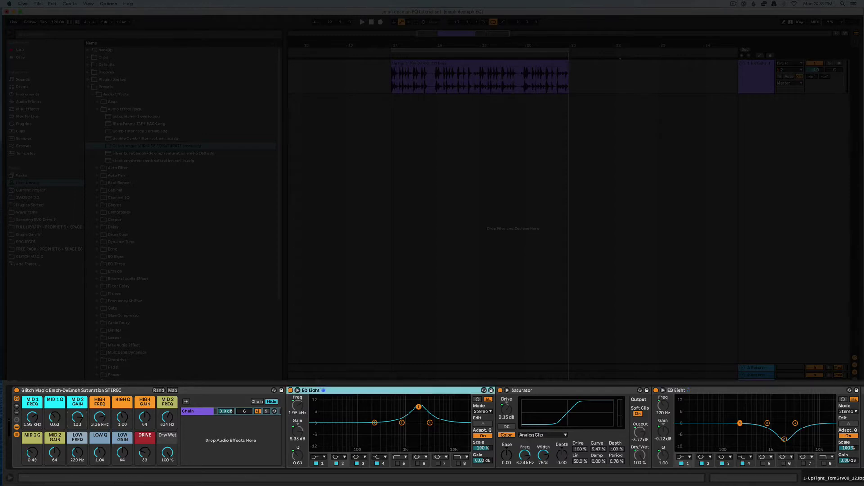
{"action": "left_click", "coordinate": [730, 394]}
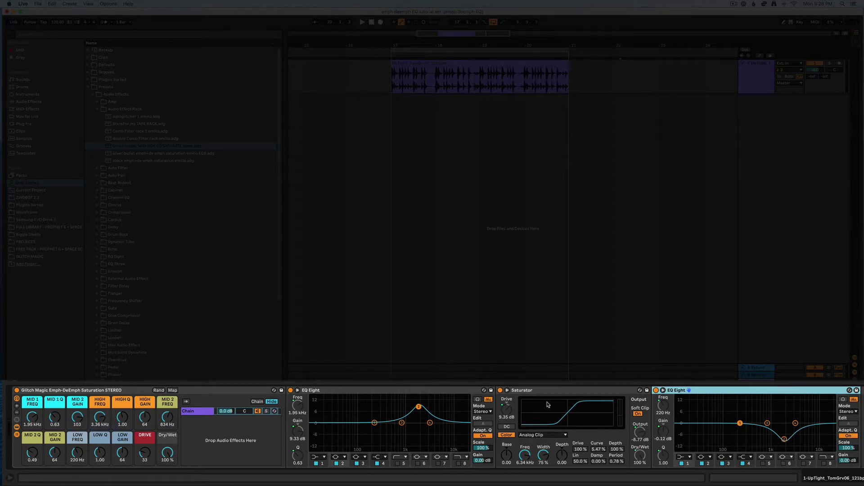
{"action": "left_click", "coordinate": [535, 391]}
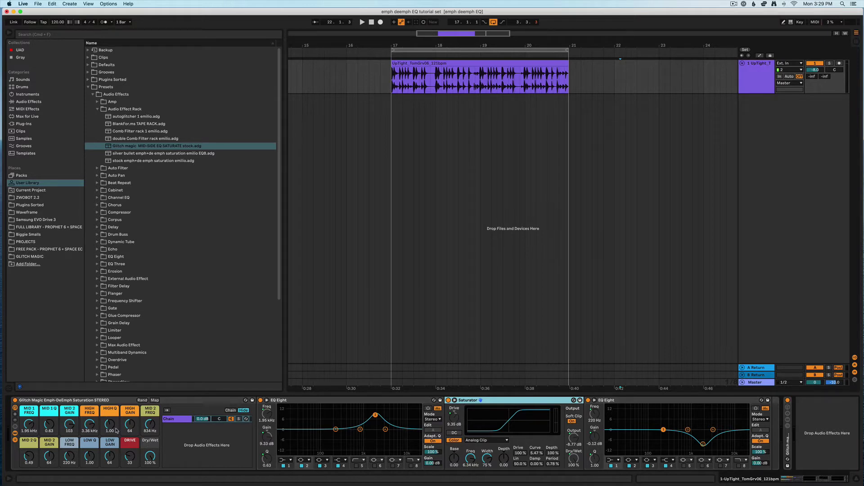
Sweep the rack's HIGH GAIN macro down to 21, then bring it back up to 68.
{"action": "left_click_drag", "start_coordinate": [131, 426], "coordinate": [131, 452]}
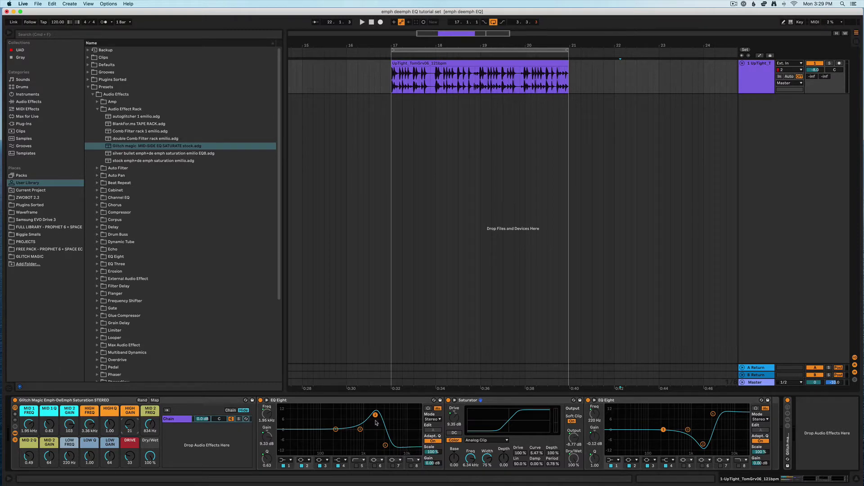
{"action": "left_click", "coordinate": [514, 405]}
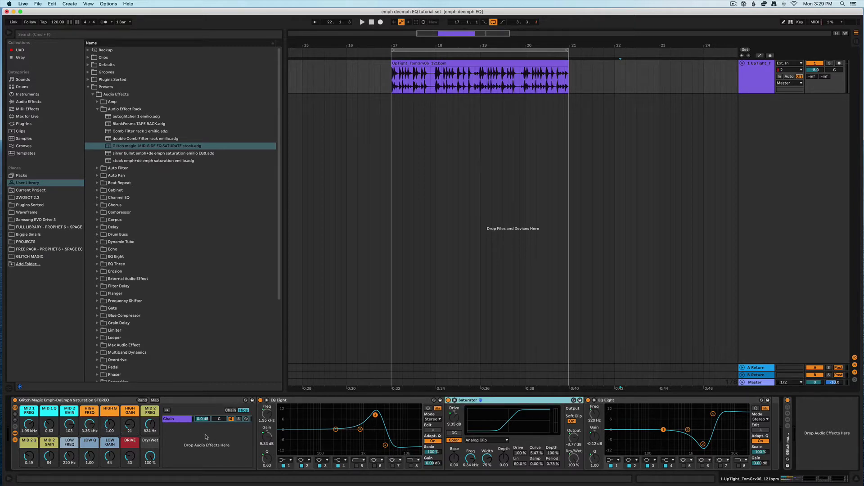
{"action": "left_click_drag", "start_coordinate": [130, 426], "coordinate": [130, 410]}
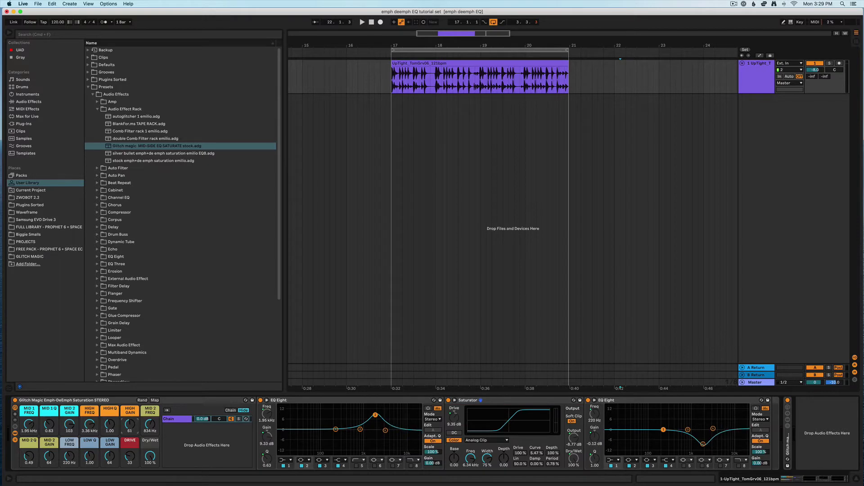
{"action": "left_click", "coordinate": [518, 407]}
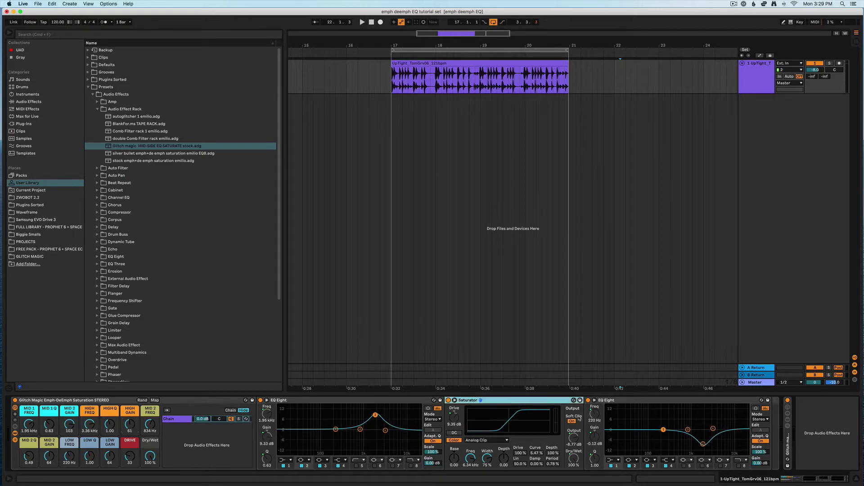
{"action": "left_click_drag", "start_coordinate": [129, 424], "coordinate": [130, 420]}
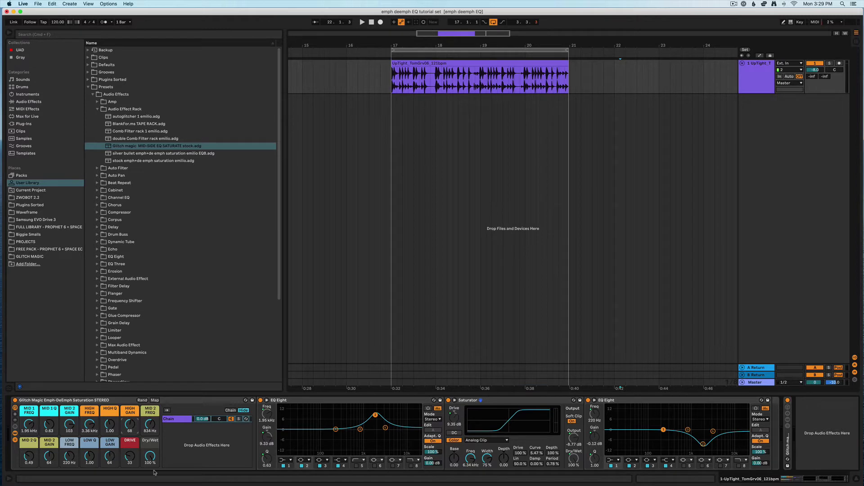
Play the drum loop from bar 17 while lowering the LOW GAIN macro to 30, then stop playback and return the macro to 65.
{"action": "left_click", "coordinate": [391, 77]}
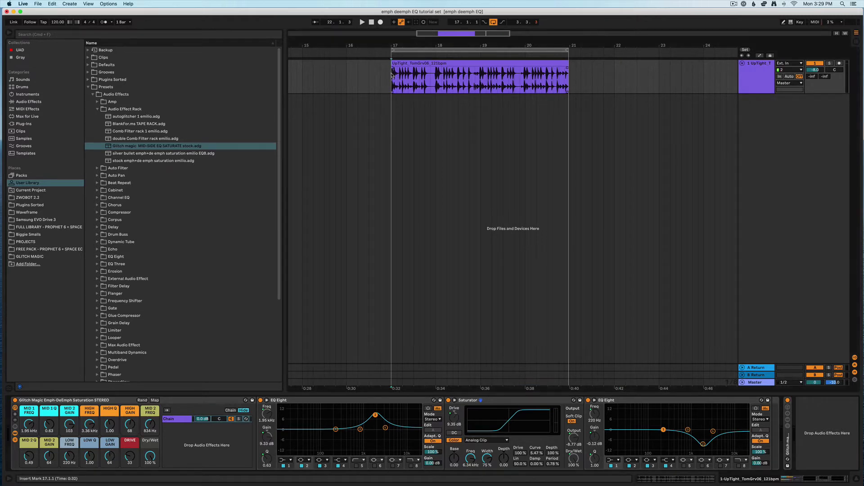
{"action": "key", "text": "space"}
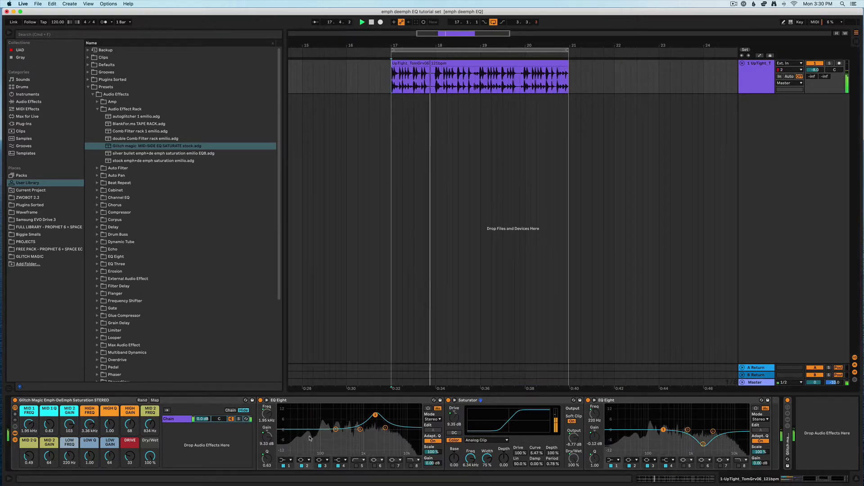
{"action": "key", "text": "space"}
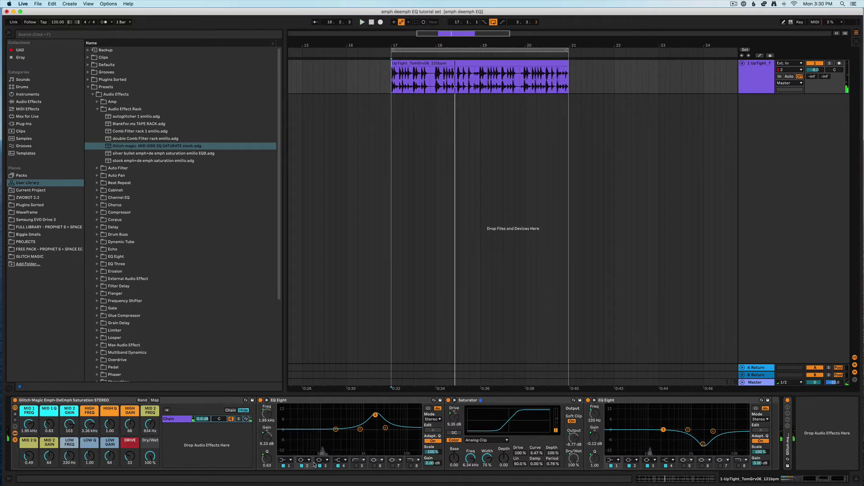
{"action": "key", "text": "space"}
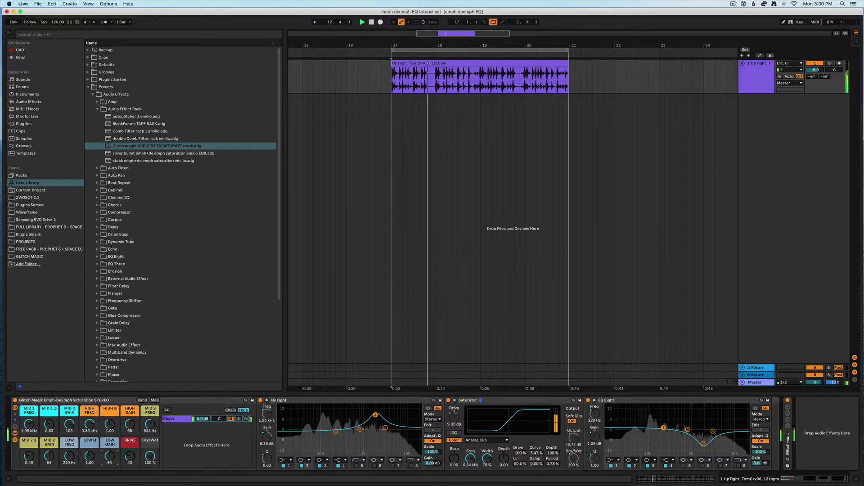
{"action": "left_click_drag", "start_coordinate": [109, 458], "coordinate": [108, 476]}
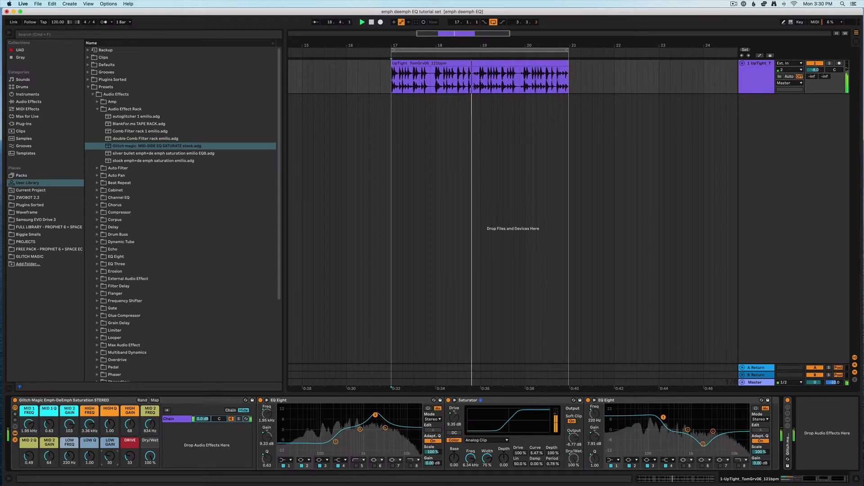
{"action": "key", "text": "space"}
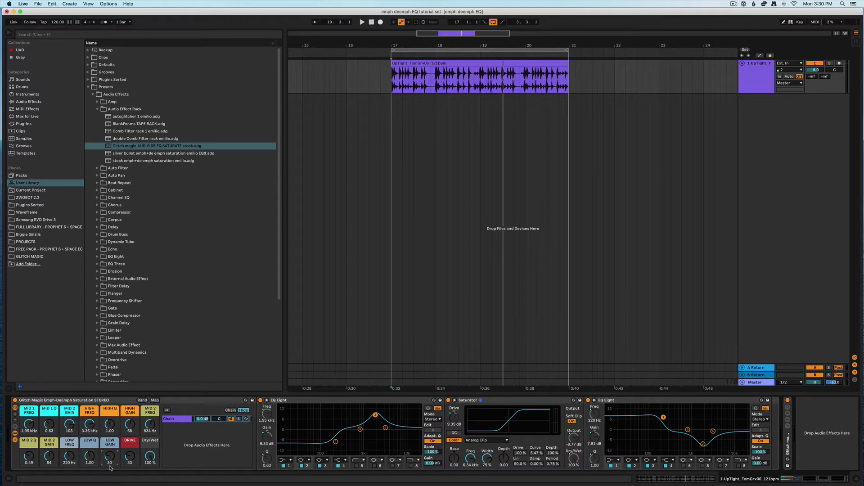
{"action": "left_click_drag", "start_coordinate": [110, 457], "coordinate": [110, 442]}
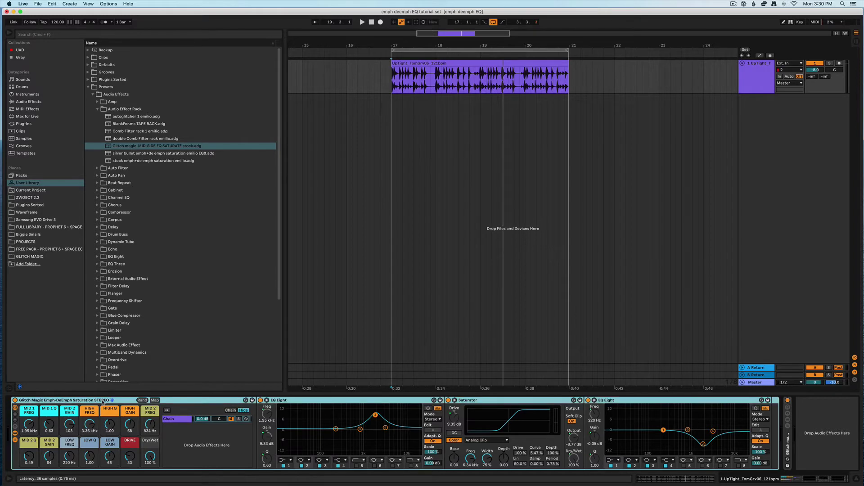
Duplicate the UpTight drum track and fold the saturation rack on the duplicate, leaving the second track selected.
{"action": "left_click", "coordinate": [751, 83]}
{"action": "key", "text": "super+d"}
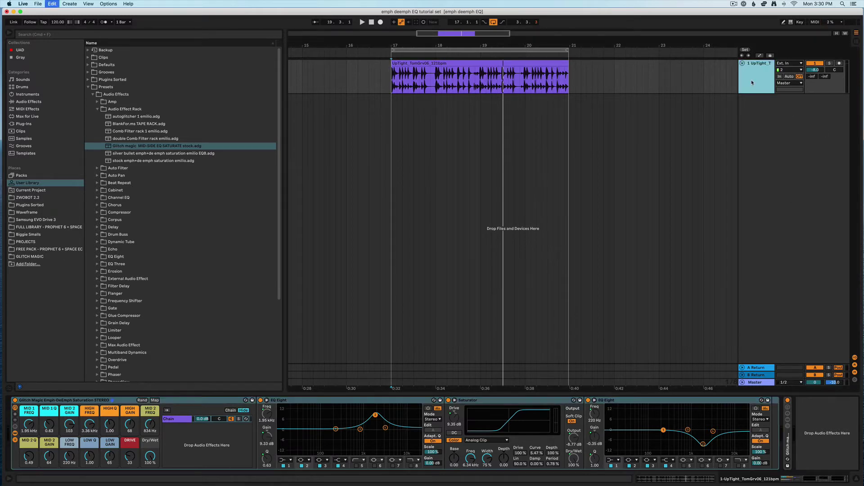
{"action": "scroll", "coordinate": [320, 324], "scroll_direction": "right", "scroll_amount": 2}
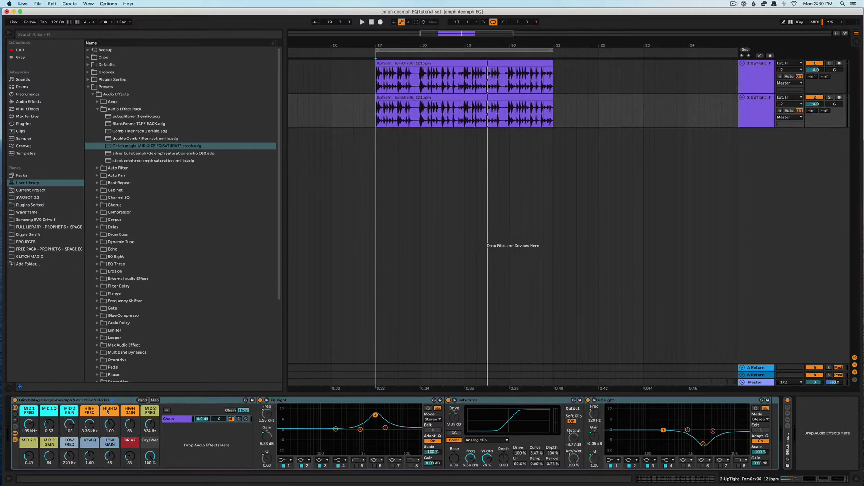
{"action": "left_click", "coordinate": [59, 401]}
{"action": "double_click", "coordinate": [59, 401]}
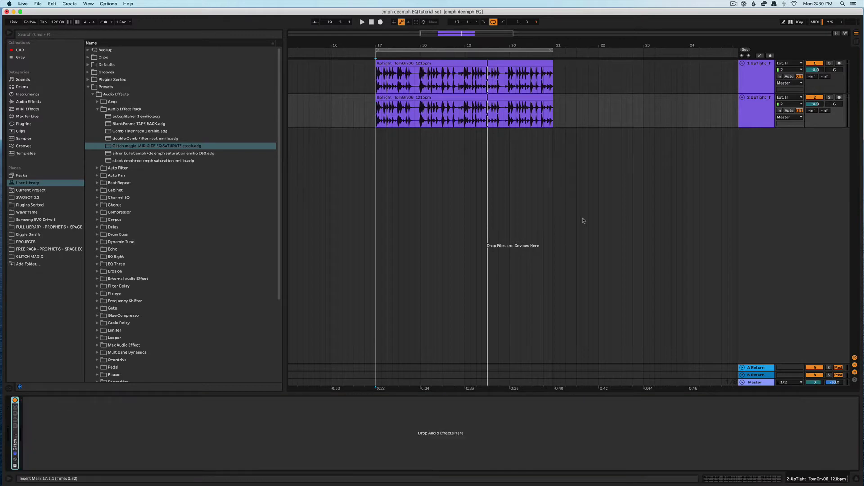
{"action": "left_click", "coordinate": [749, 85]}
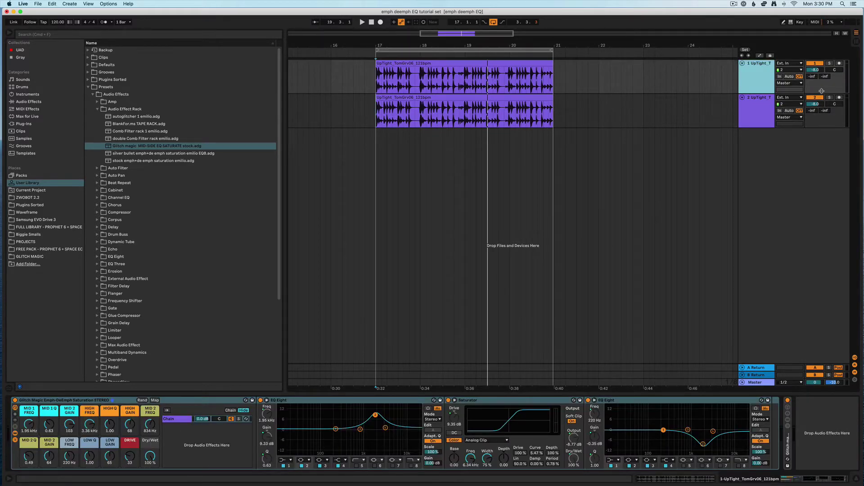
{"action": "left_click", "coordinate": [766, 112]}
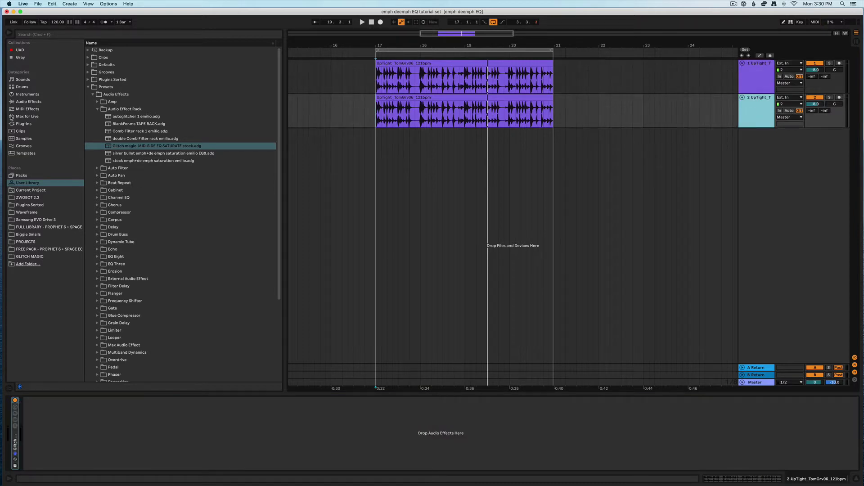
Search the audio effects for "eq8" and load EQ Eight onto the second track.
{"action": "left_click", "coordinate": [27, 101]}
{"action": "left_click", "coordinate": [54, 35]}
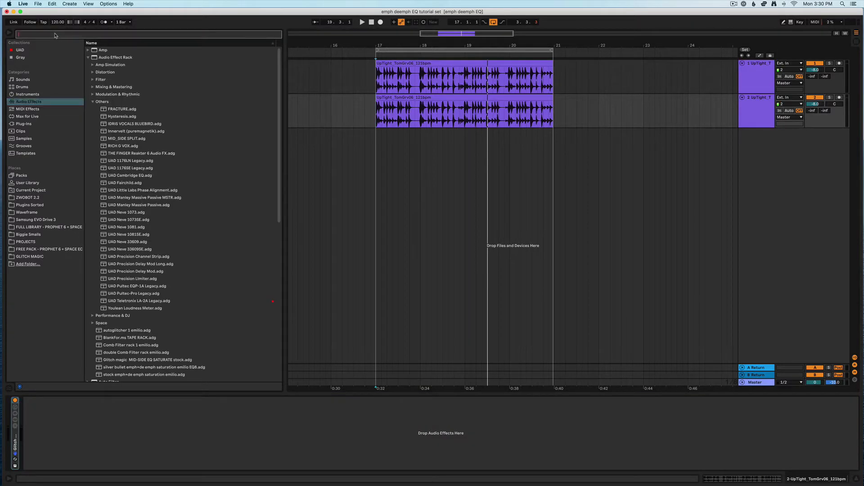
{"action": "type", "text": "eq8"}
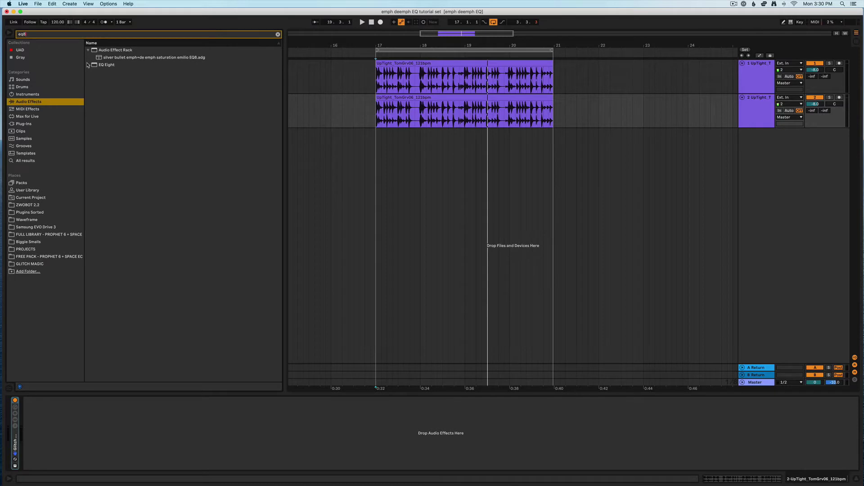
{"action": "left_click", "coordinate": [88, 65]}
{"action": "key", "text": "Return"}
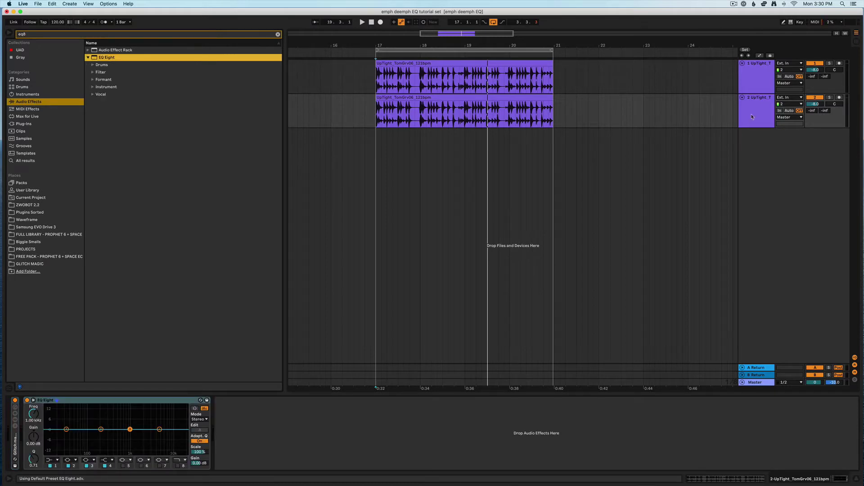
Delete the copied saturation rack from the second track and group the EQ Eight into an Audio Effect Rack.
{"action": "left_click", "coordinate": [17, 452]}
{"action": "key", "text": "Delete"}
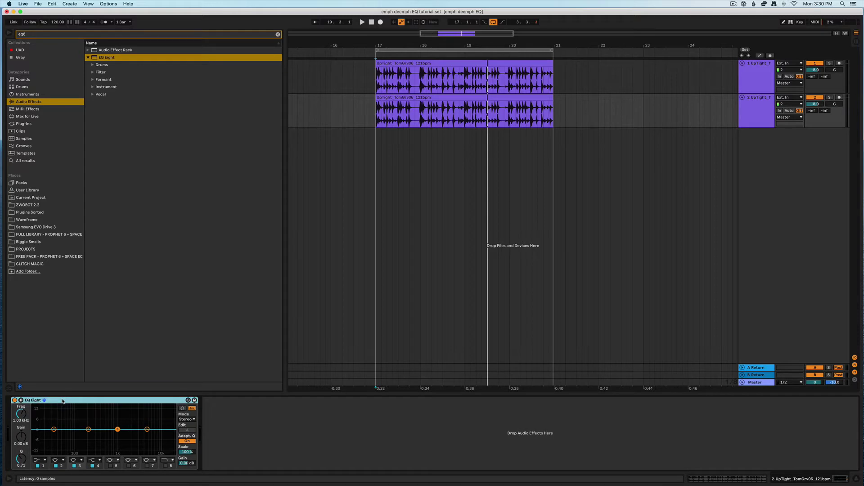
{"action": "key", "text": "super+g"}
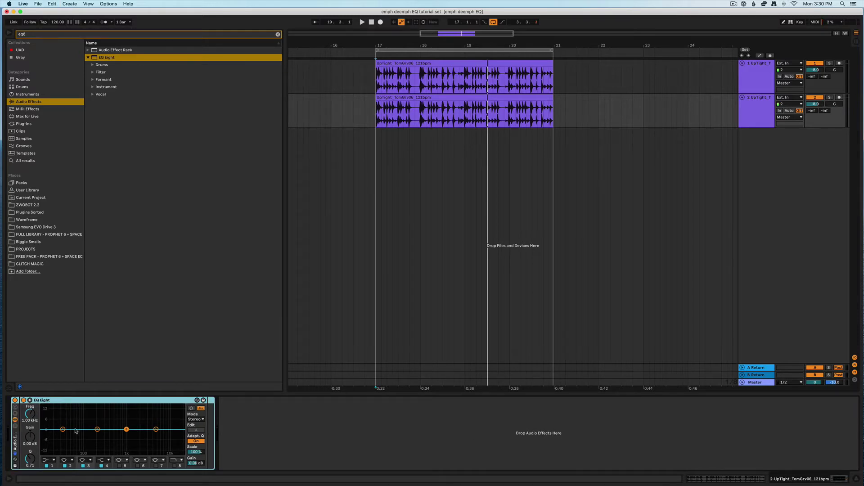
Duplicate the EQ Eight inside the rack and show the rack's macro controls.
{"action": "left_click", "coordinate": [120, 403]}
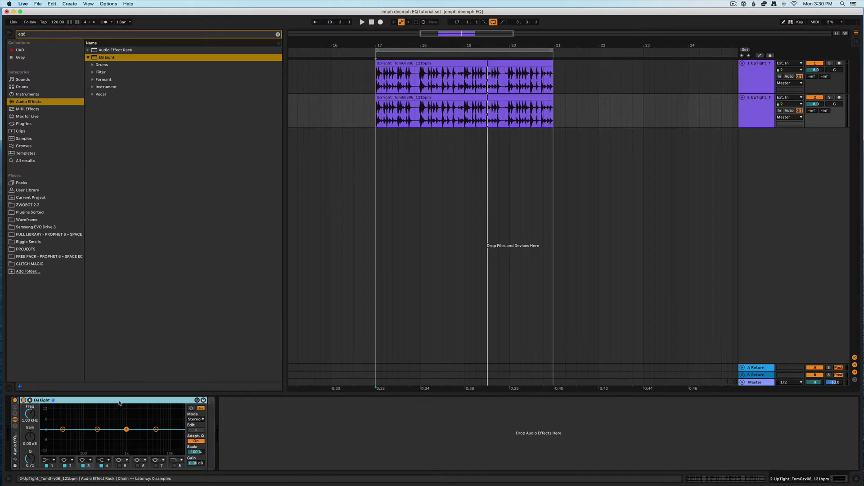
{"action": "key", "text": "super+d"}
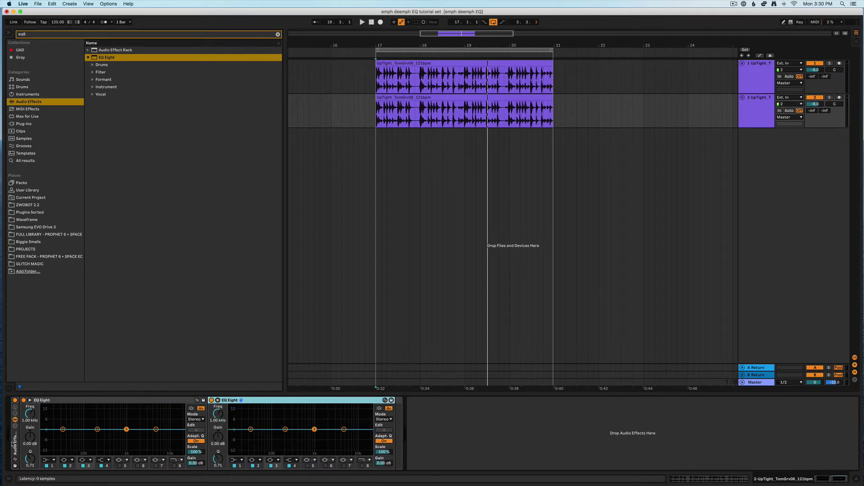
{"action": "left_click", "coordinate": [15, 407]}
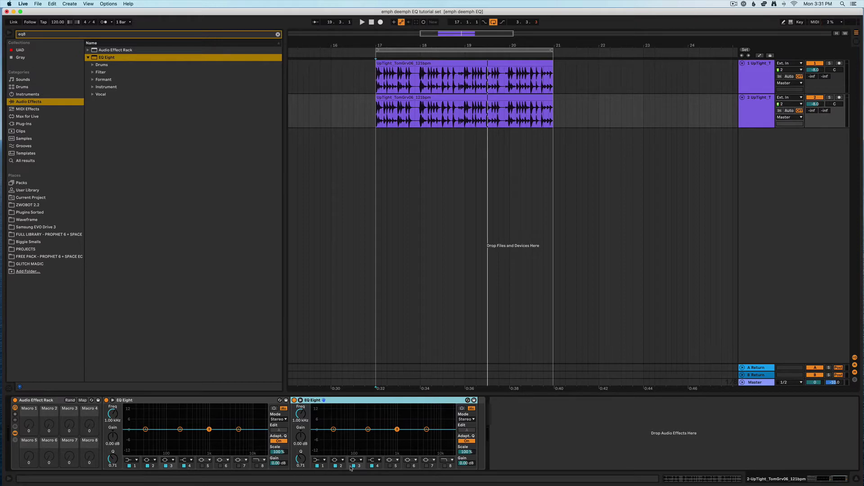
Map the band 3 frequency of both EQ Eights to Macro 1 and name the macro FREQ.
{"action": "left_click", "coordinate": [82, 400]}
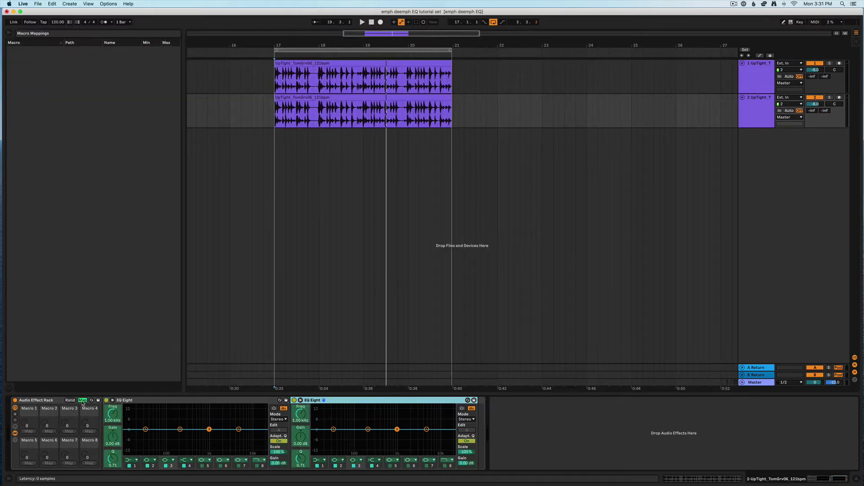
{"action": "left_click", "coordinate": [112, 415]}
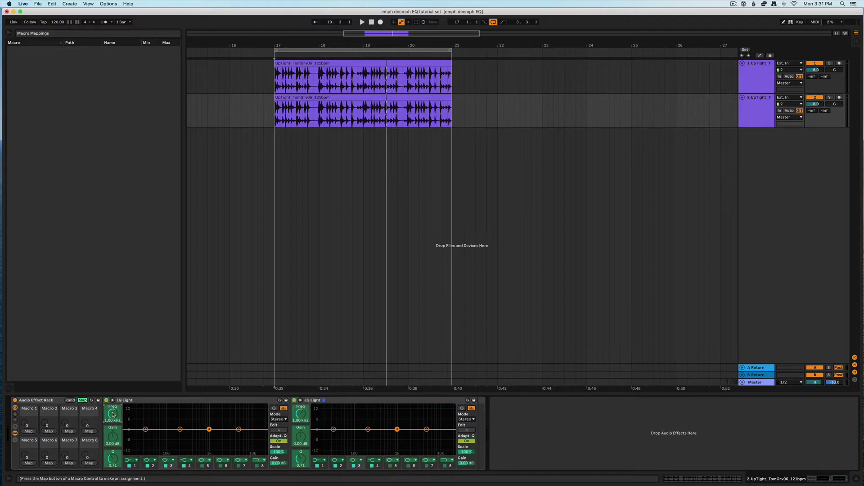
{"action": "left_click", "coordinate": [29, 431]}
{"action": "left_click", "coordinate": [309, 417]}
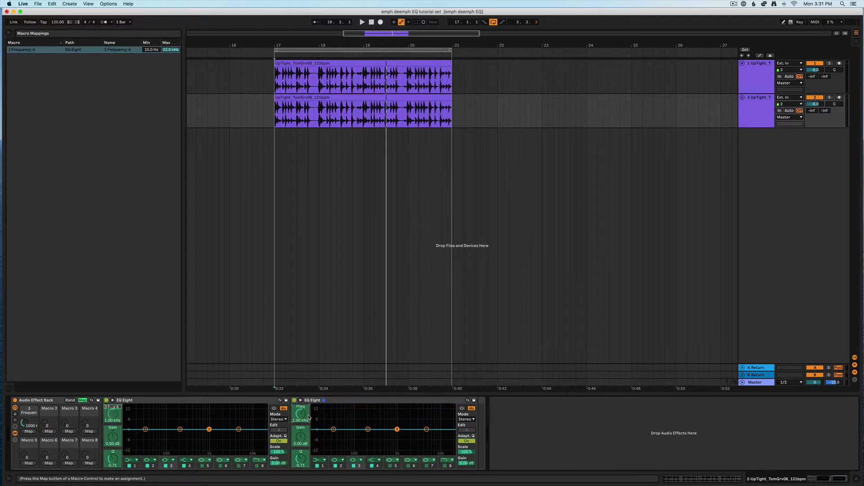
{"action": "left_click", "coordinate": [25, 431]}
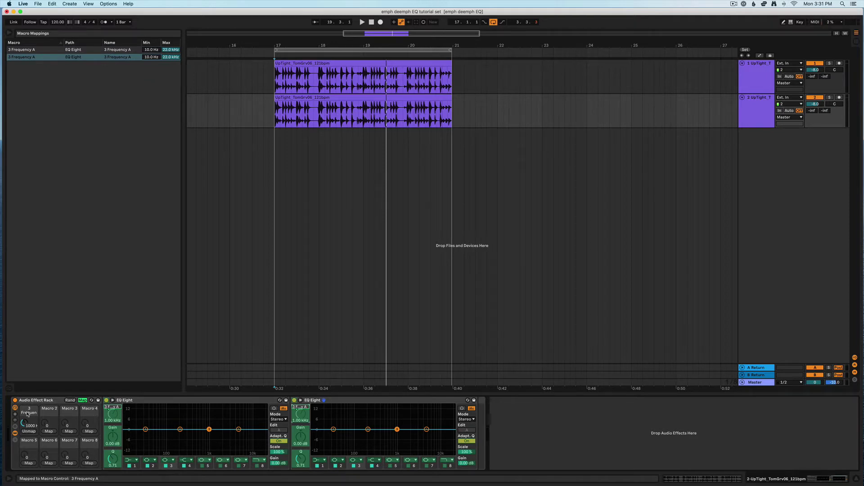
{"action": "left_click", "coordinate": [81, 401]}
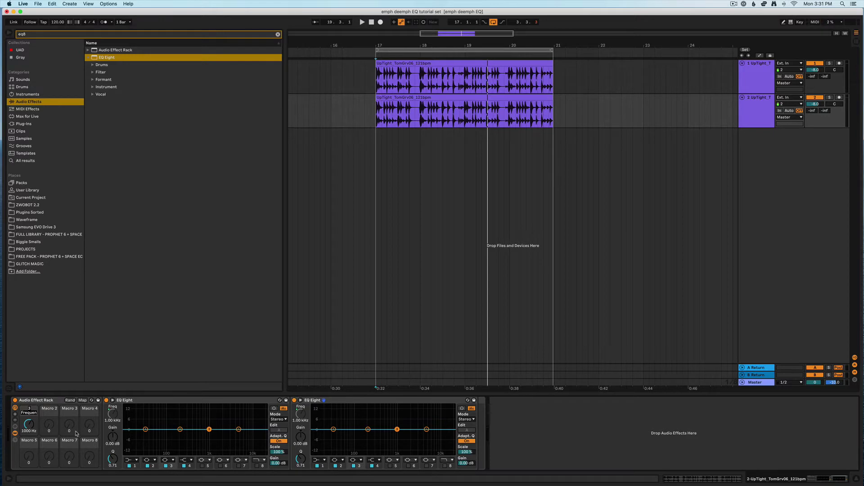
{"action": "type", "text": "FREQ"}
{"action": "key", "text": "Return"}
Map the band 3 gain of both EQ Eights to Macro 2.
{"action": "left_click", "coordinate": [83, 400]}
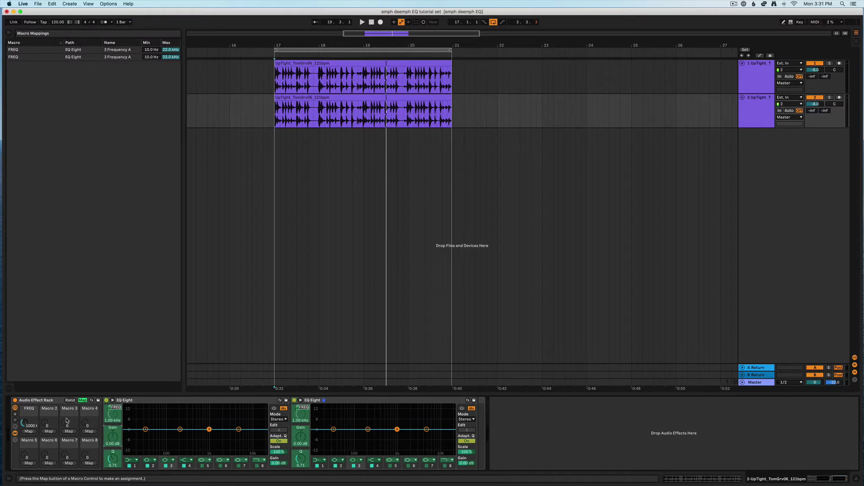
{"action": "left_click", "coordinate": [48, 431]}
{"action": "left_click", "coordinate": [300, 437]}
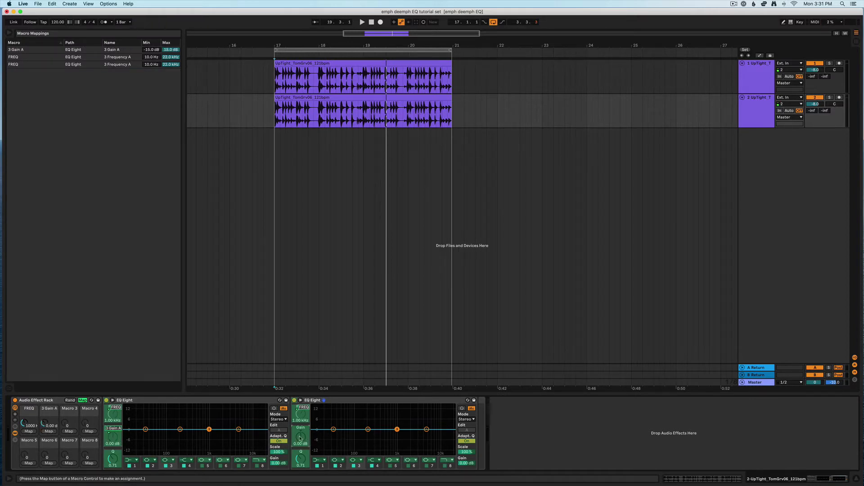
{"action": "left_click", "coordinate": [48, 432]}
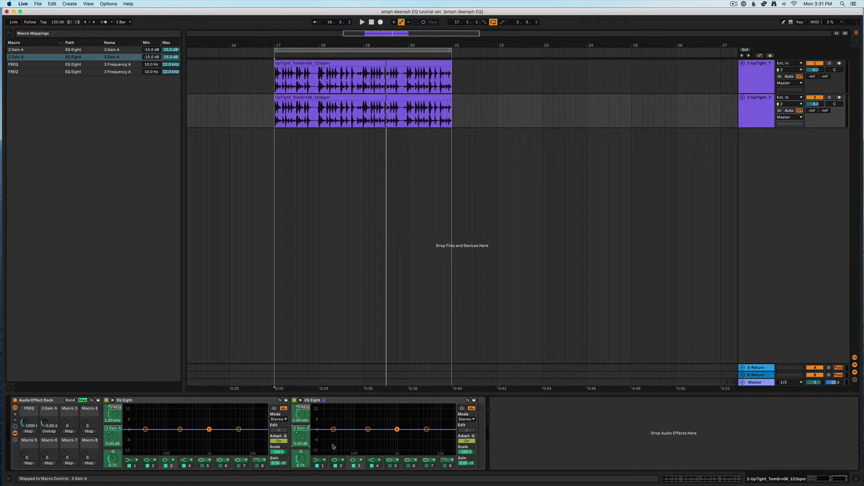
Invert the second EQ Eight's gain mapping to run from 15.0 to -15.0 dB, and test the gain macro, returning it to 64.
{"action": "right_click", "coordinate": [33, 57]}
{"action": "left_click", "coordinate": [41, 62]}
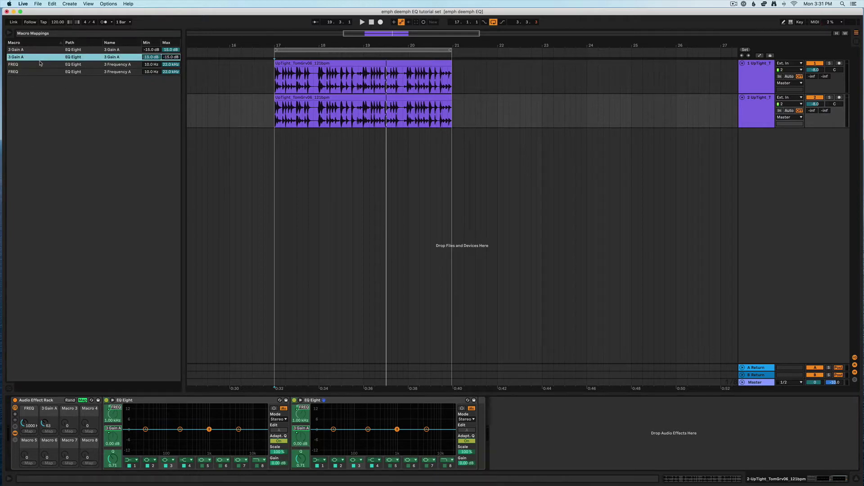
{"action": "left_click", "coordinate": [83, 400]}
{"action": "left_click_drag", "start_coordinate": [49, 424], "coordinate": [49, 411]}
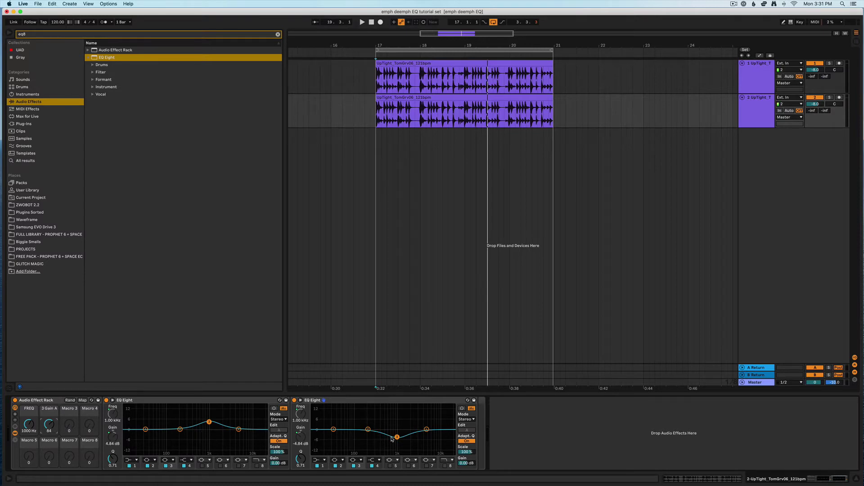
{"action": "left_click_drag", "start_coordinate": [50, 426], "coordinate": [48, 430]}
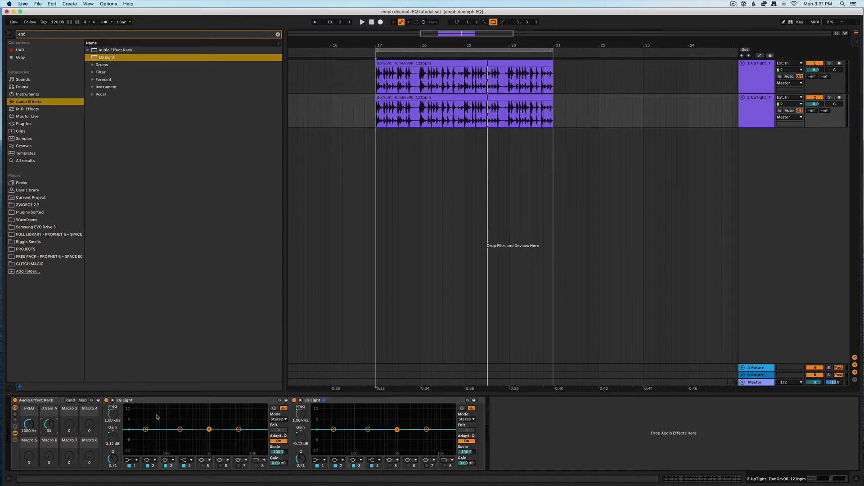
Map the first EQ Eight's band 3 Q to Macro 3.
{"action": "left_click", "coordinate": [85, 401]}
{"action": "left_click", "coordinate": [113, 460]}
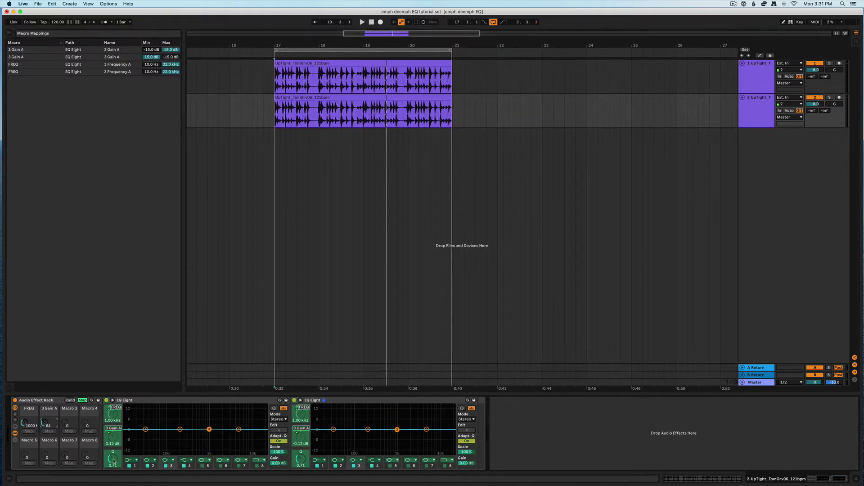
{"action": "left_click", "coordinate": [69, 431]}
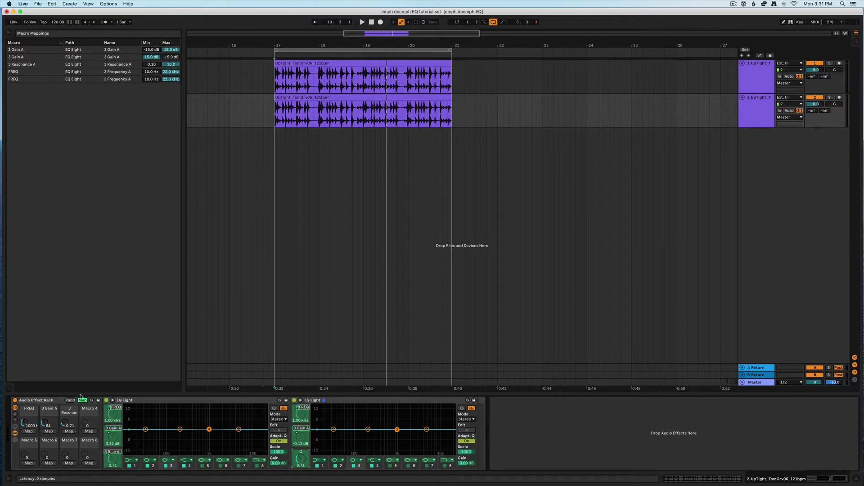
{"action": "left_click", "coordinate": [83, 400]}
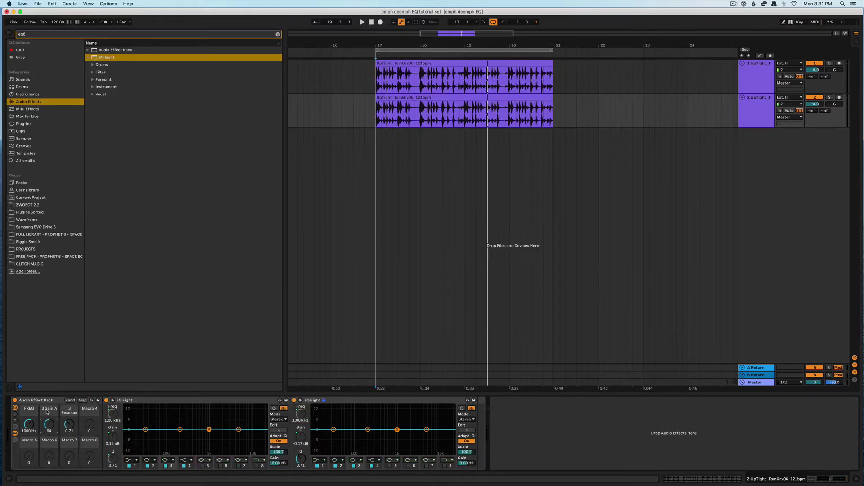
Rename Macro 2 as GAIN and Macro 3 as Q.
{"action": "left_click", "coordinate": [46, 410]}
{"action": "type", "text": "GAIN"}
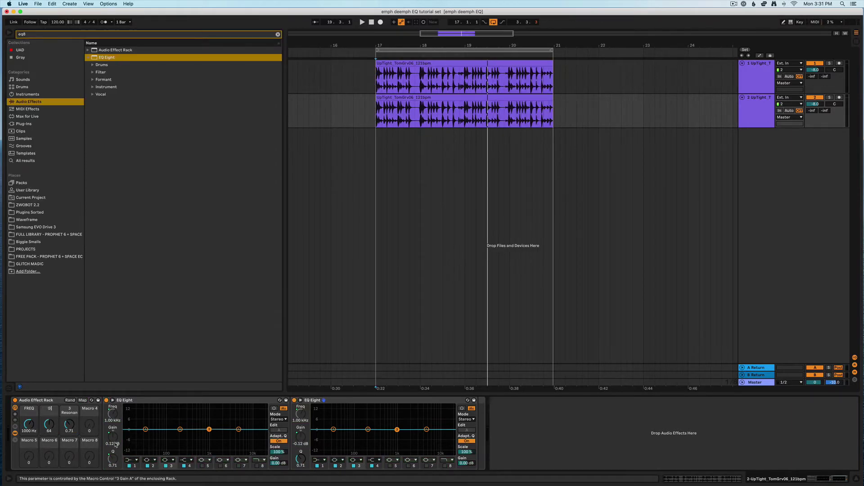
{"action": "left_click", "coordinate": [72, 411]}
{"action": "type", "text": "Q"}
{"action": "key", "text": "Return"}
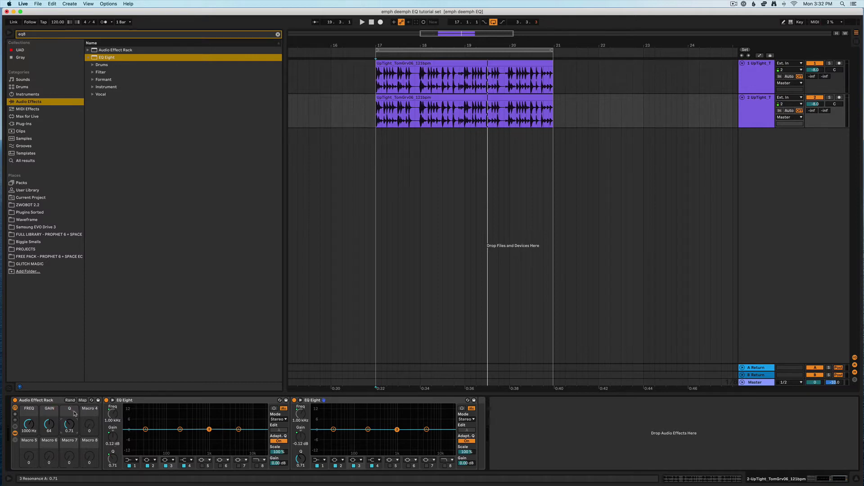
Add the second EQ Eight's band 3 Q to the Q macro and set that macro to 0.91, leaving GAIN at 64.
{"action": "left_click_drag", "start_coordinate": [48, 430], "coordinate": [48, 421]}
{"action": "left_click_drag", "start_coordinate": [69, 425], "coordinate": [69, 425]}
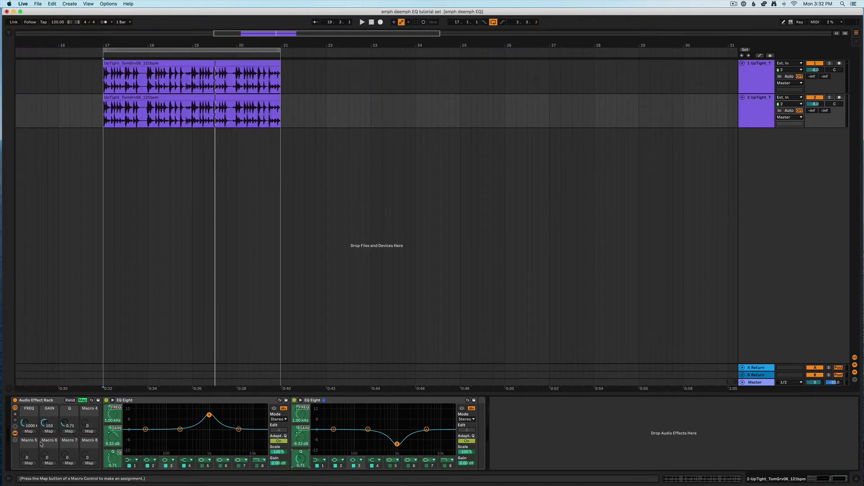
{"action": "left_click", "coordinate": [83, 400]}
{"action": "mouse_move", "coordinate": [72, 423]}
{"action": "left_mouse_down"}
{"action": "mouse_move", "coordinate": [72, 432]}
{"action": "mouse_move", "coordinate": [69, 405]}
{"action": "mouse_move", "coordinate": [49, 434]}
{"action": "mouse_move", "coordinate": [70, 428]}
{"action": "mouse_move", "coordinate": [69, 435]}
{"action": "left_mouse_up"}
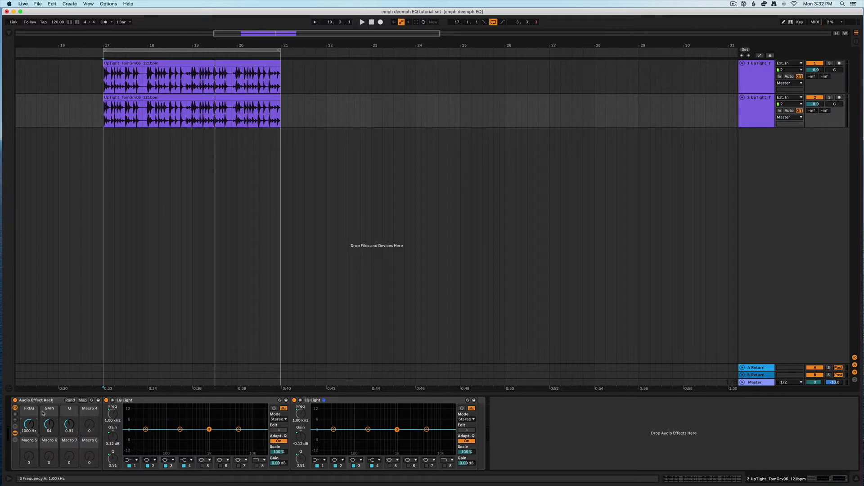
Colour the FREQ, GAIN and Q macros red.
{"action": "right_click", "coordinate": [31, 413]}
{"action": "left_click", "coordinate": [37, 406]}
{"action": "right_click", "coordinate": [53, 415]}
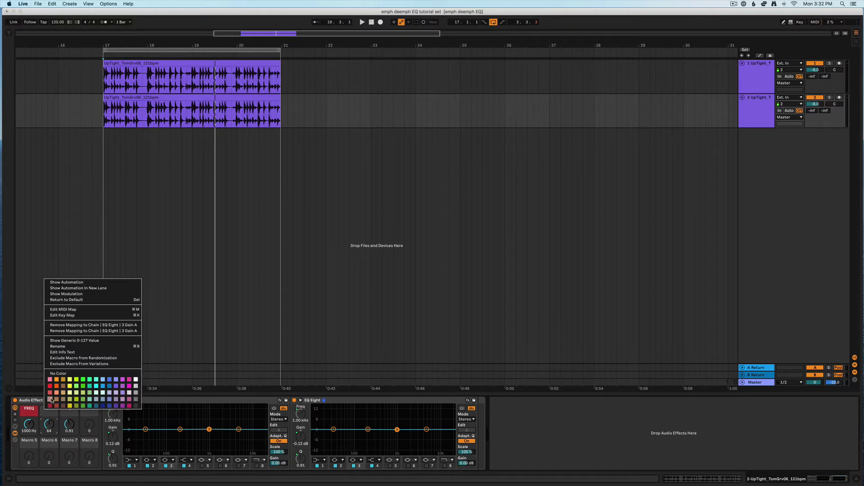
{"action": "left_click", "coordinate": [51, 400]}
{"action": "right_click", "coordinate": [75, 412]}
{"action": "left_click", "coordinate": [74, 400]}
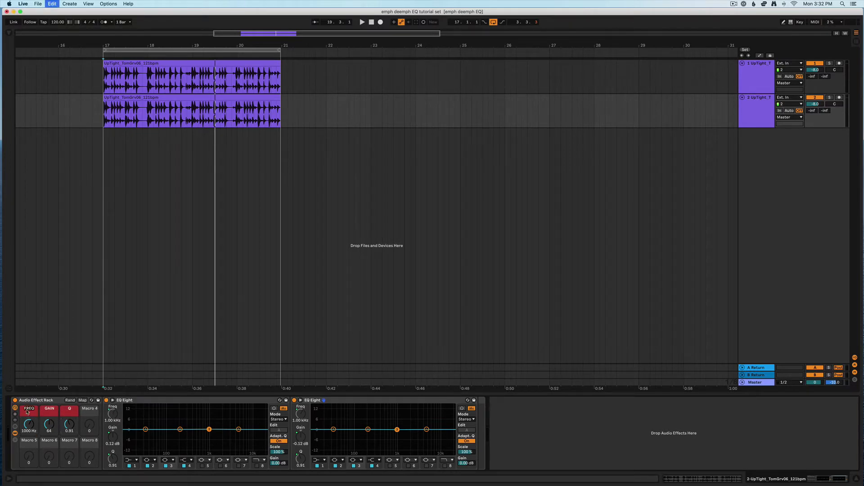
Rename the three red macros as high mid FREQ, HM GAIN and HM Q.
{"action": "type", "text": "high mid"}
{"action": "key", "text": "Return"}
{"action": "left_click", "coordinate": [55, 411]}
{"action": "key", "text": "super+r"}
{"action": "key", "text": "Left"}
{"action": "type", "text": "HM"}
{"action": "left_click", "coordinate": [69, 412]}
{"action": "key", "text": "super+r"}
{"action": "type", "text": "HM"}
{"action": "key", "text": "Return"}
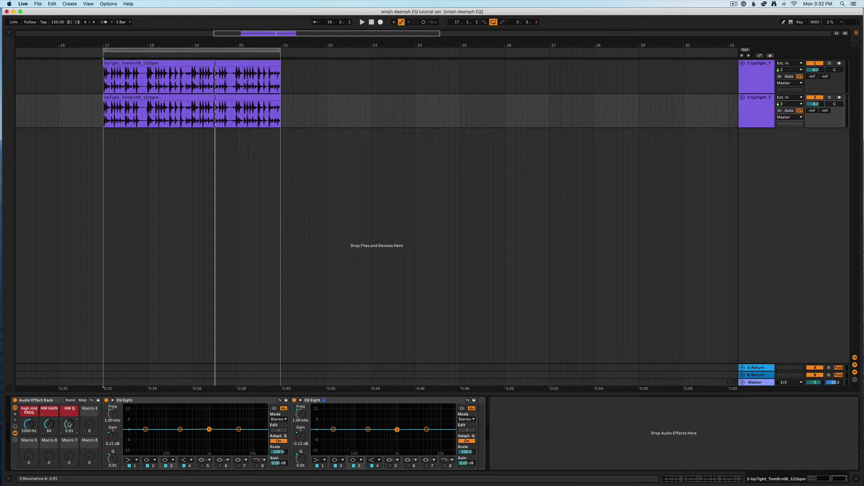
Set the HM Q macro to 1.16 and select band 1 in both EQ Eights.
{"action": "left_click_drag", "start_coordinate": [68, 422], "coordinate": [48, 425]}
{"action": "left_click", "coordinate": [324, 466]}
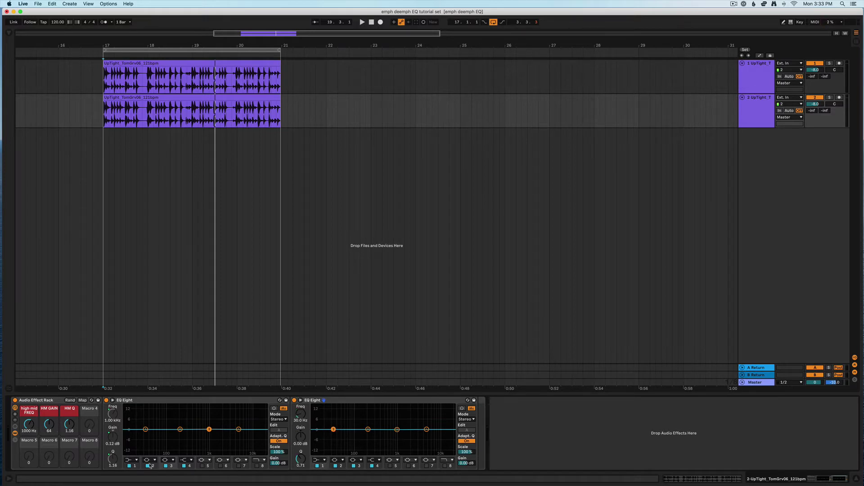
{"action": "left_click", "coordinate": [134, 467]}
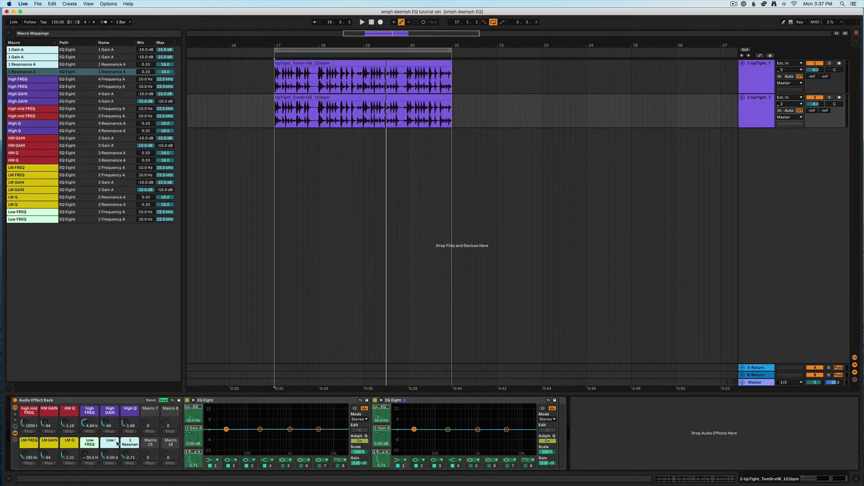
Name the last two low-band macros Low GAIN and LOw Q, finish macro mapping and try the Low GAIN macro.
{"action": "type", "text": "GAIN"}
{"action": "key", "text": "Return"}
{"action": "left_click", "coordinate": [130, 443]}
{"action": "key", "text": "super+r"}
{"action": "type", "text": "LOw Q"}
{"action": "key", "text": "Return"}
{"action": "left_click", "coordinate": [163, 400]}
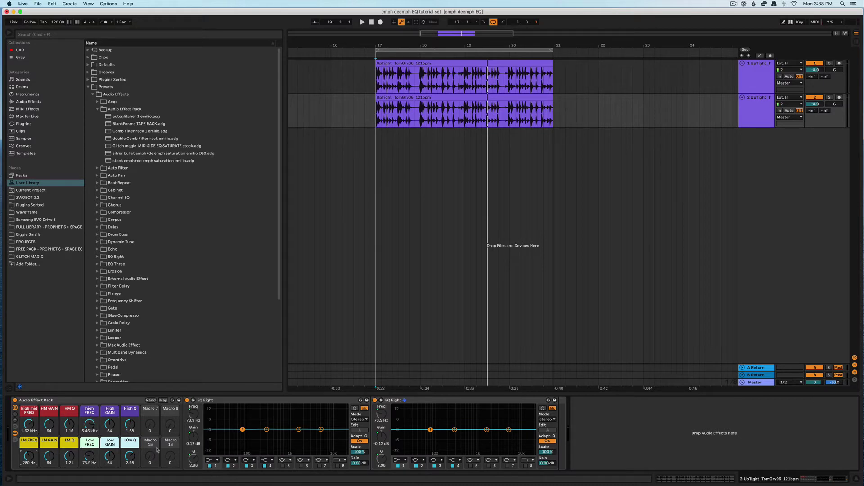
{"action": "mouse_move", "coordinate": [109, 457]}
{"action": "left_mouse_down"}
{"action": "mouse_move", "coordinate": [110, 438]}
{"action": "mouse_move", "coordinate": [112, 466]}
{"action": "left_mouse_up"}
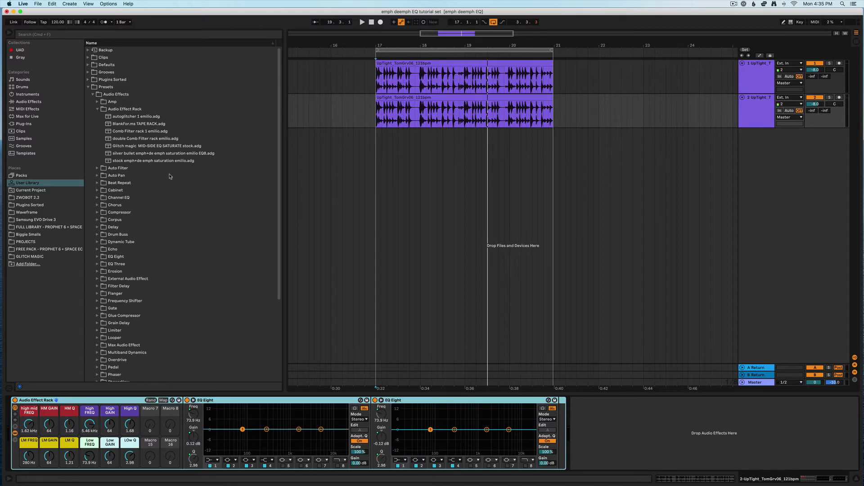
Search the audio effects for "satur" and insert a Saturator between the rack's two EQ Eights.
{"action": "scroll", "coordinate": [167, 173], "scroll_direction": "down", "scroll_amount": 1}
{"action": "scroll", "coordinate": [176, 274], "scroll_direction": "down", "scroll_amount": 5}
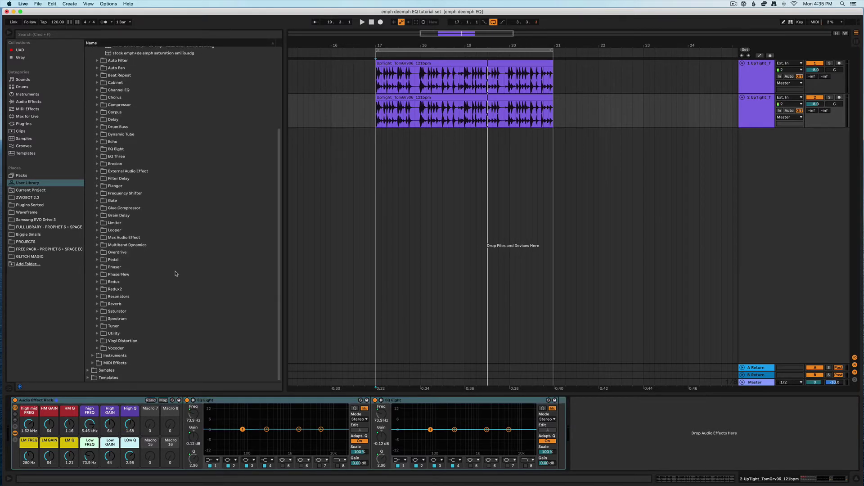
{"action": "scroll", "coordinate": [176, 274], "scroll_direction": "up", "scroll_amount": 5}
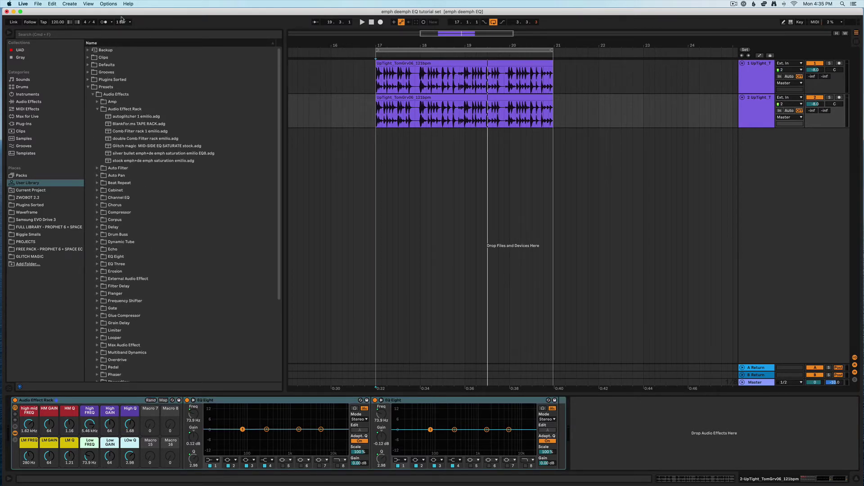
{"action": "left_click", "coordinate": [86, 36]}
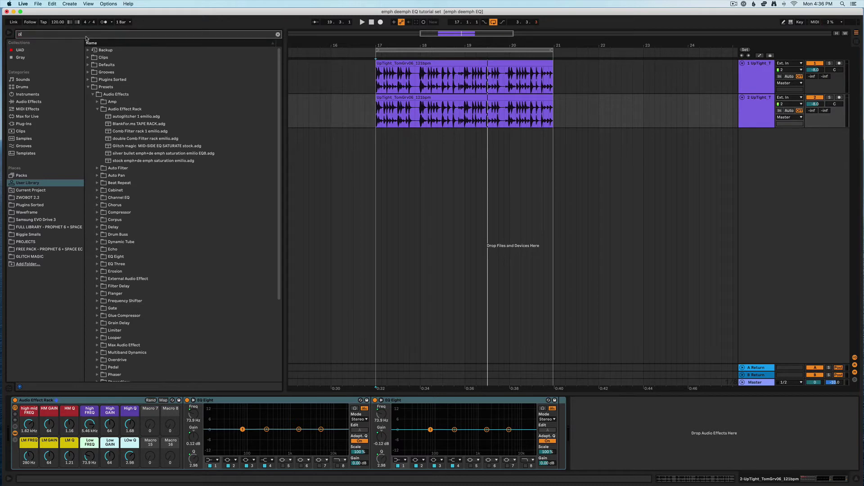
{"action": "type", "text": "satur"}
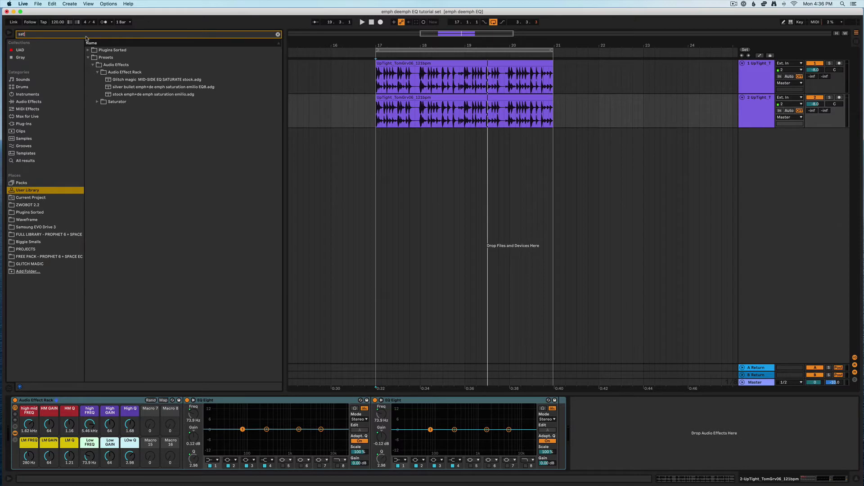
{"action": "left_click", "coordinate": [105, 103]}
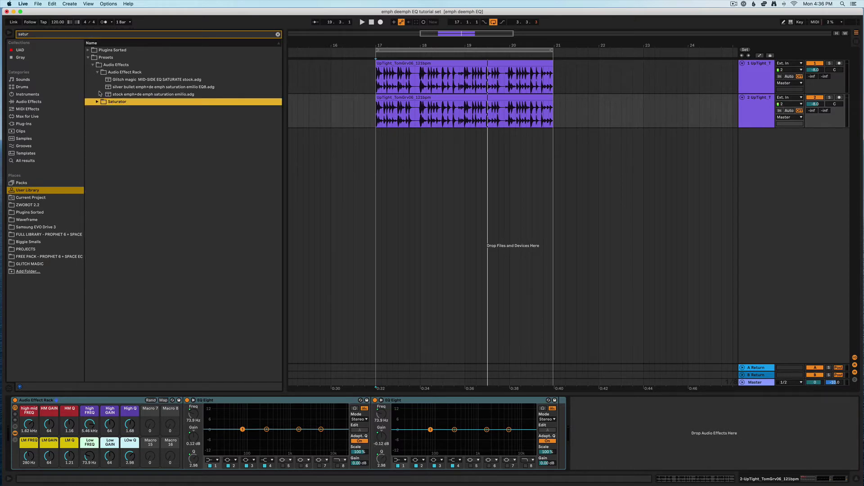
{"action": "left_click", "coordinate": [32, 103]}
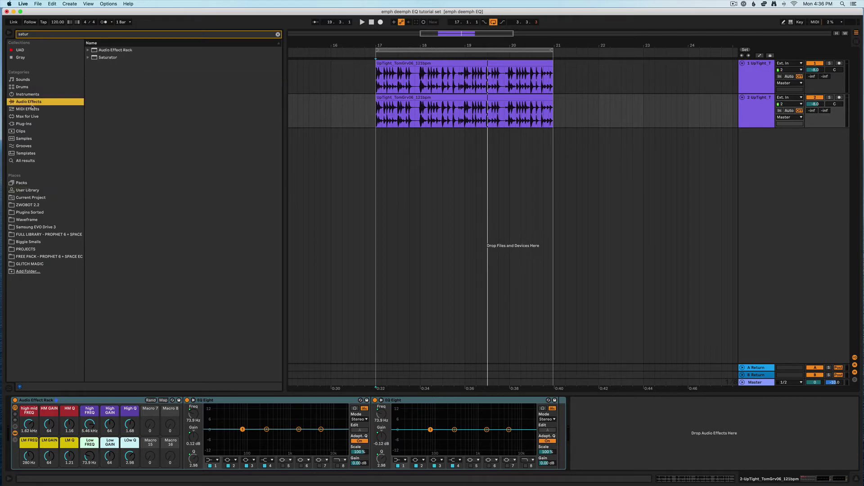
{"action": "left_click_drag", "start_coordinate": [94, 59], "coordinate": [375, 436]}
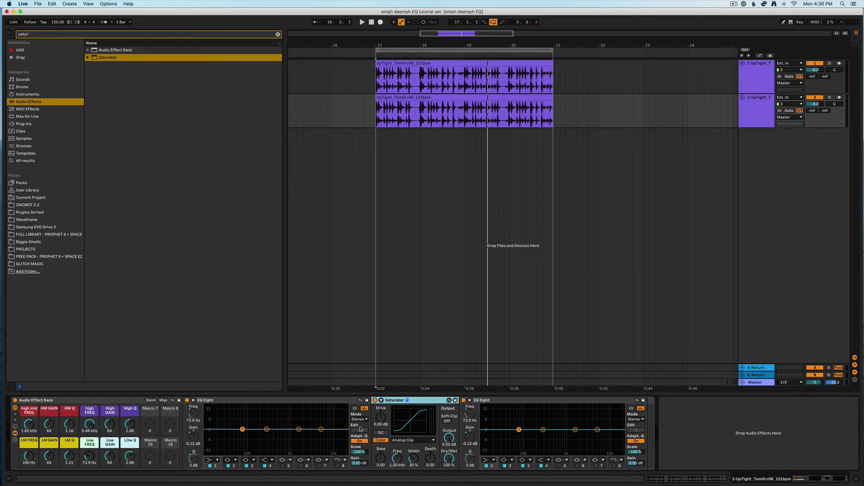
Map the Saturator's Drive and Output to Macro 15 and try the macro between the two assignments.
{"action": "right_click", "coordinate": [382, 417]}
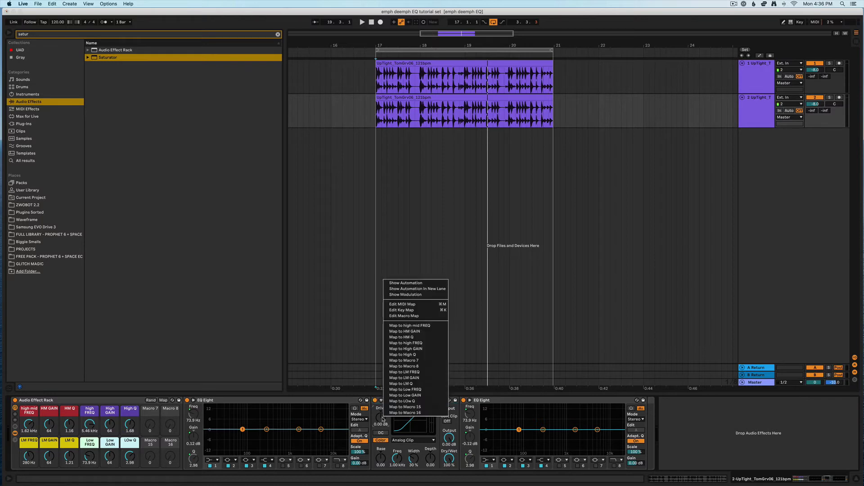
{"action": "left_click", "coordinate": [416, 407]}
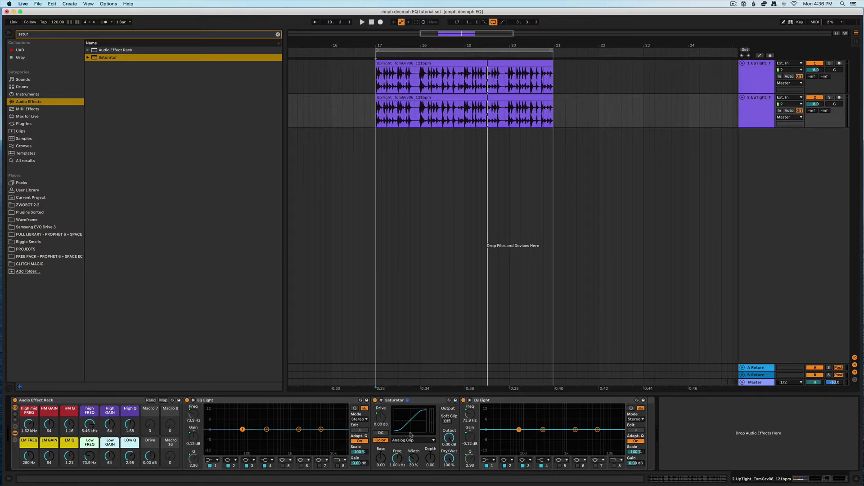
{"action": "left_click_drag", "start_coordinate": [150, 456], "coordinate": [150, 466]}
{"action": "right_click", "coordinate": [448, 438]}
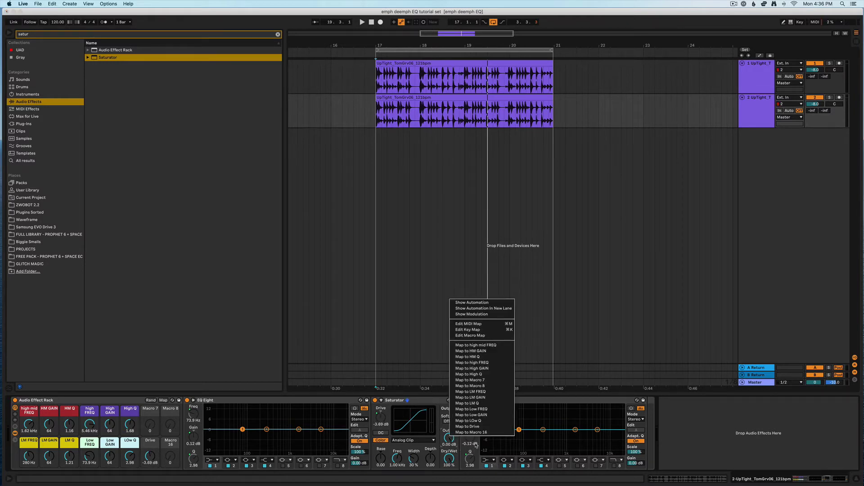
{"action": "left_click", "coordinate": [473, 426]}
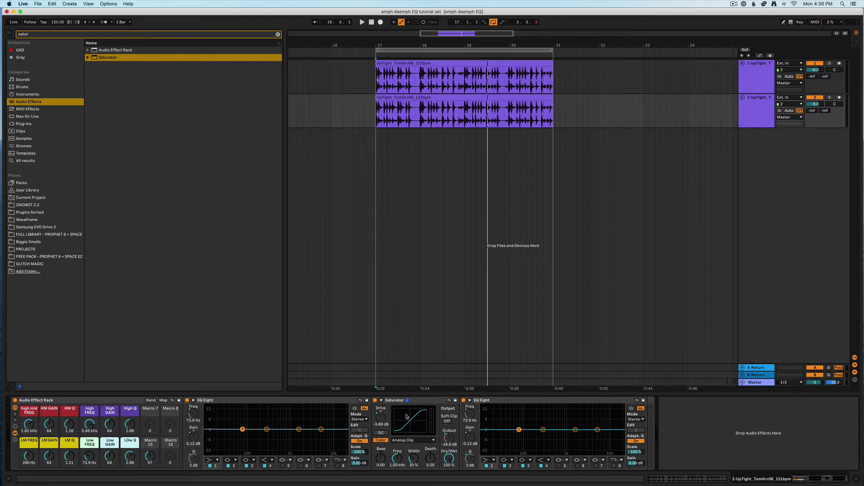
Invert the Saturator Output's macro range, set its maximum to about -16.6 dB, and test Macro 15 at 79.
{"action": "left_click", "coordinate": [163, 401]}
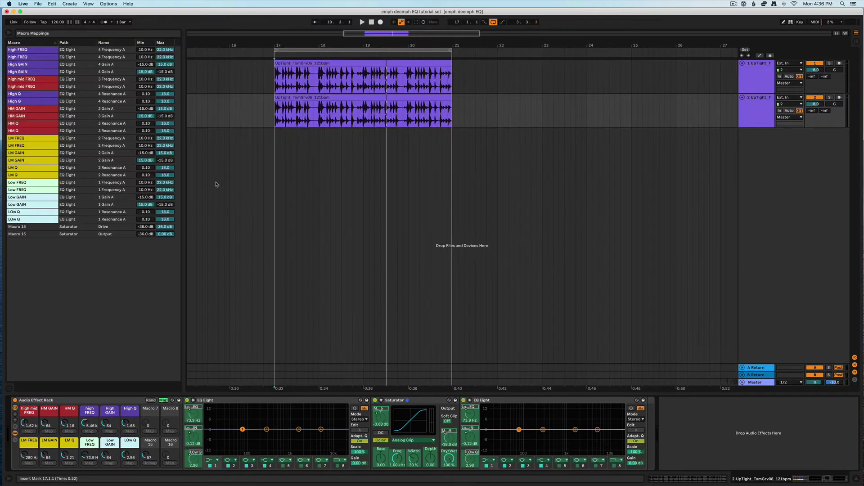
{"action": "right_click", "coordinate": [29, 235]}
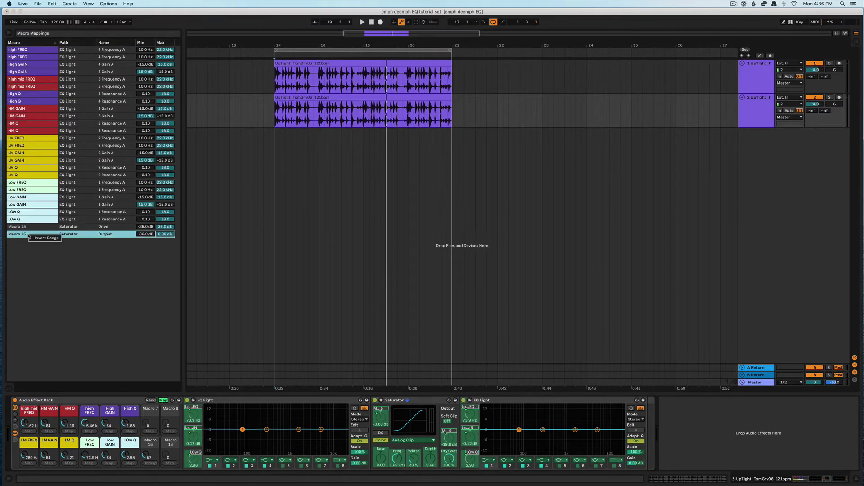
{"action": "left_click", "coordinate": [35, 238]}
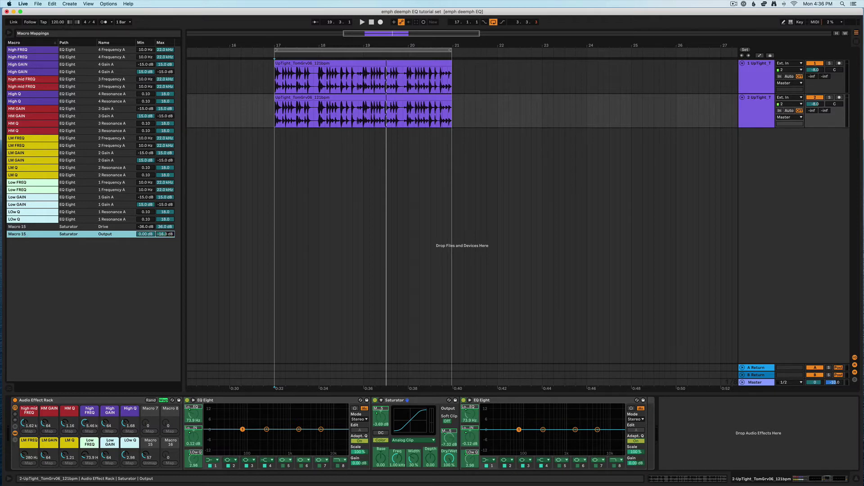
{"action": "left_click", "coordinate": [163, 400]}
{"action": "mouse_move", "coordinate": [150, 456]}
{"action": "left_mouse_down"}
{"action": "mouse_move", "coordinate": [150, 447]}
{"action": "mouse_move", "coordinate": [150, 466]}
{"action": "mouse_move", "coordinate": [150, 450]}
{"action": "left_mouse_up"}
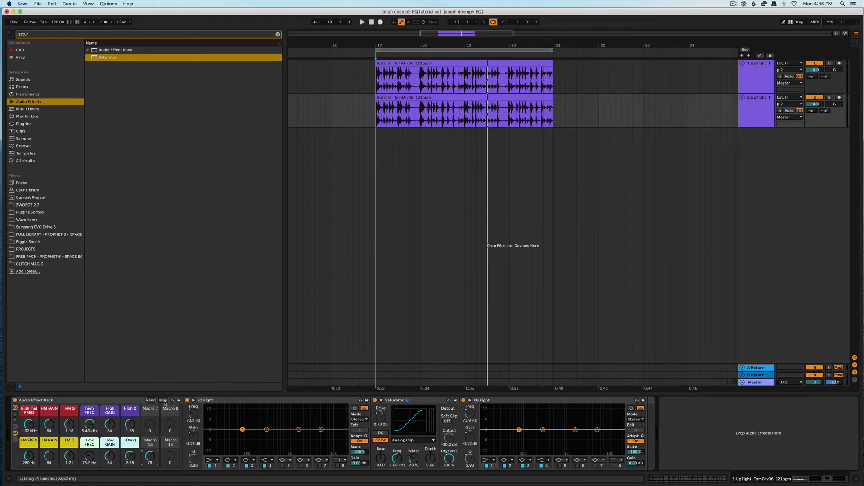
Set the minimum of the Saturator Drive macro mapping to 0 dB and finish macro mapping.
{"action": "left_click", "coordinate": [164, 400]}
{"action": "left_click", "coordinate": [31, 229]}
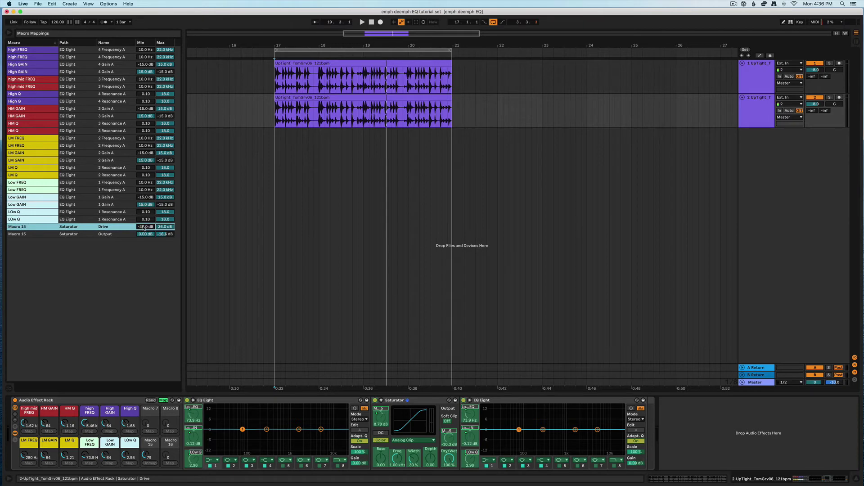
{"action": "type", "text": "0"}
{"action": "key", "text": "Return"}
{"action": "left_click", "coordinate": [164, 401]}
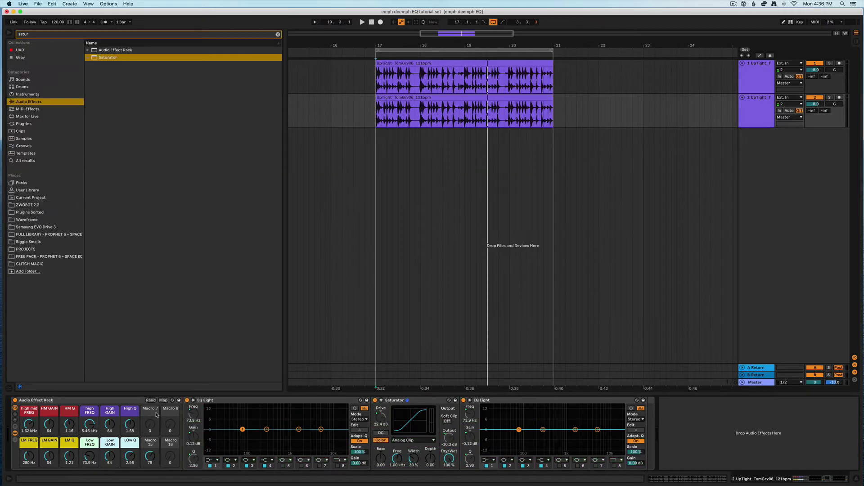
Colour Macro 15 magenta and rename it DRIVE.
{"action": "right_click", "coordinate": [150, 445]}
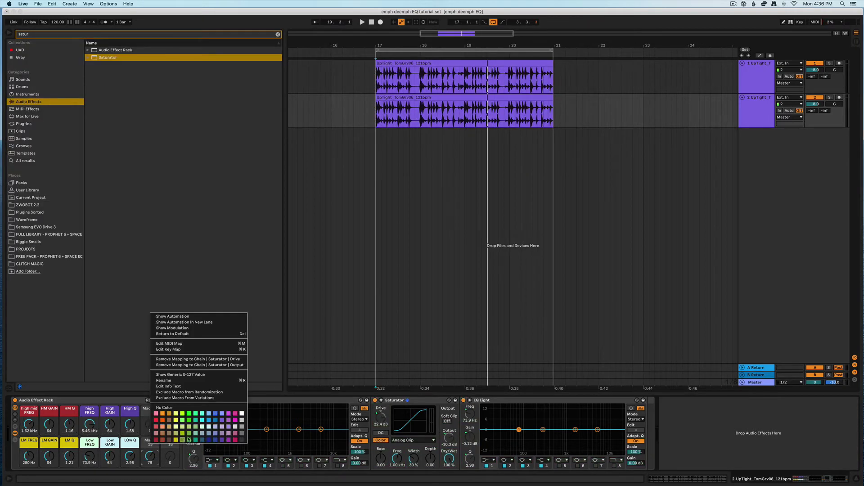
{"action": "left_click", "coordinate": [235, 439]}
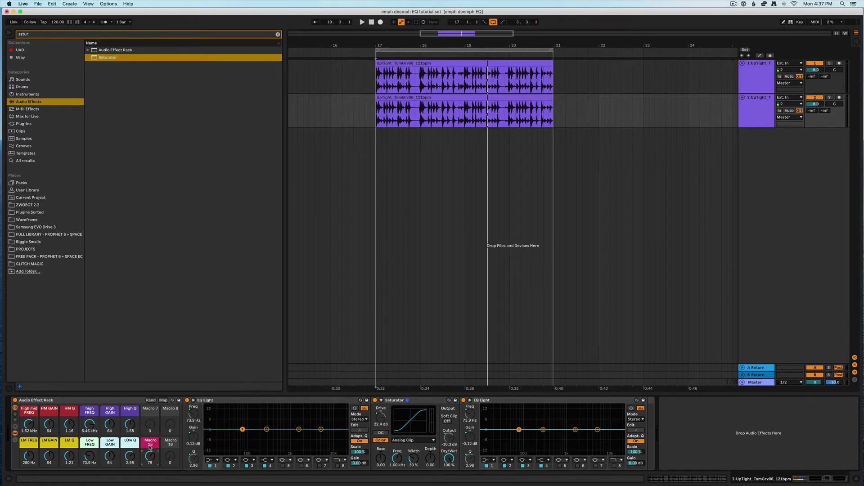
{"action": "key", "text": "super+r"}
{"action": "type", "text": "DRI"}
Set the DRIVE macro to 52, enable Soft Clip on the Saturator and start playback.
{"action": "mouse_move", "coordinate": [150, 457]}
{"action": "left_mouse_down"}
{"action": "mouse_move", "coordinate": [150, 483]}
{"action": "mouse_move", "coordinate": [151, 461]}
{"action": "left_mouse_up"}
{"action": "left_click", "coordinate": [447, 422]}
{"action": "key", "text": "space"}
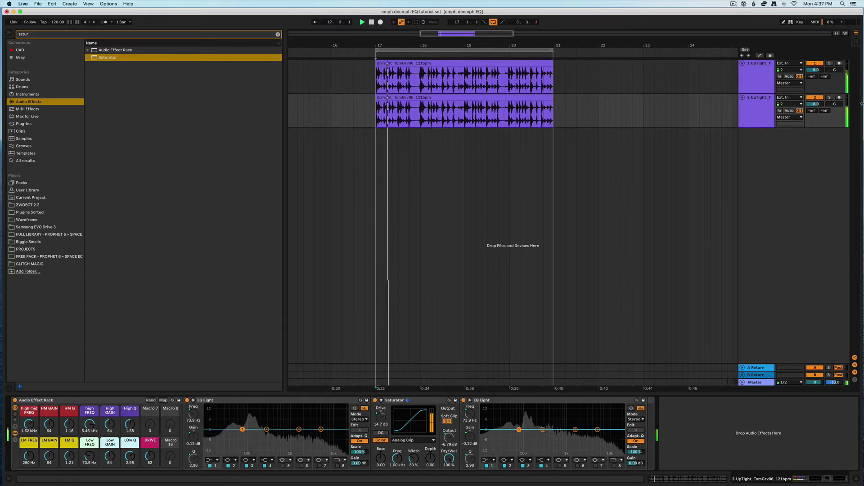
Deactivate and fold the first drum track, then audition the second track's DRIVE macro at 127 and back down at 64.
{"action": "left_click", "coordinate": [745, 76]}
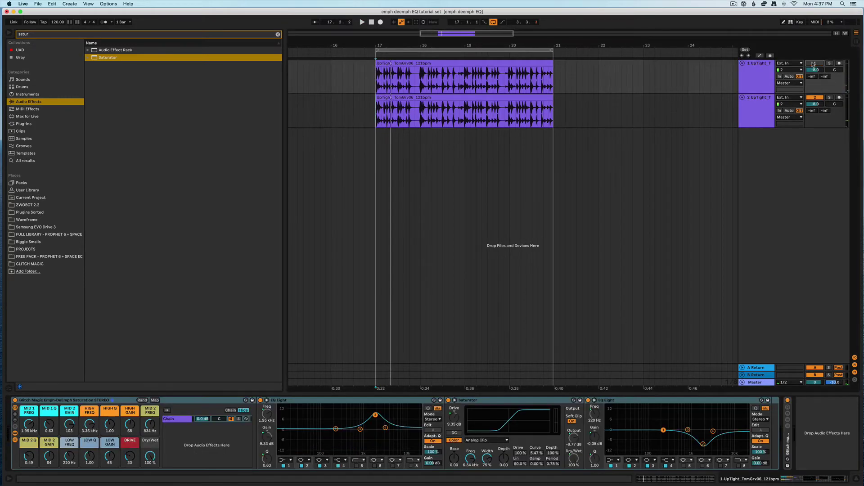
{"action": "left_click", "coordinate": [756, 81]}
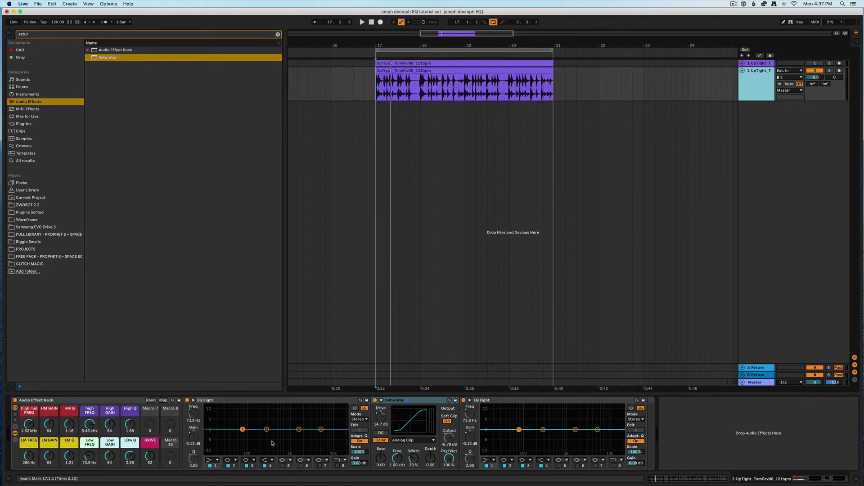
{"action": "left_click_drag", "start_coordinate": [153, 459], "coordinate": [153, 423]}
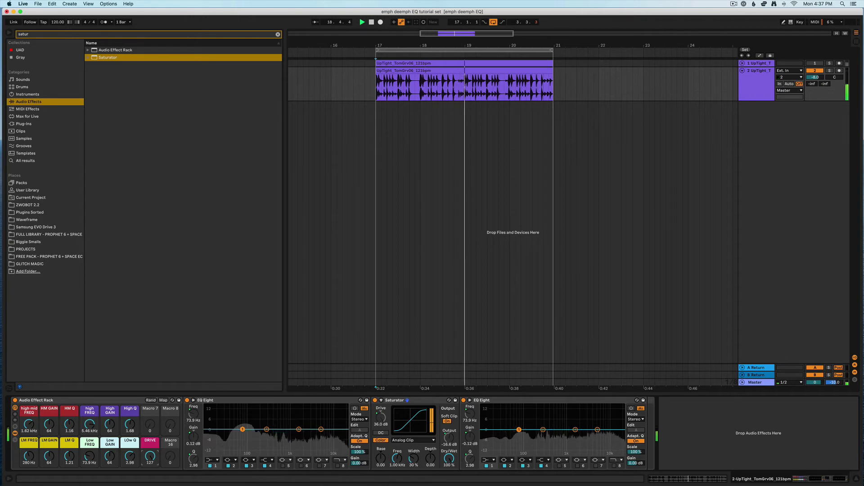
{"action": "left_click_drag", "start_coordinate": [150, 457], "coordinate": [150, 485]}
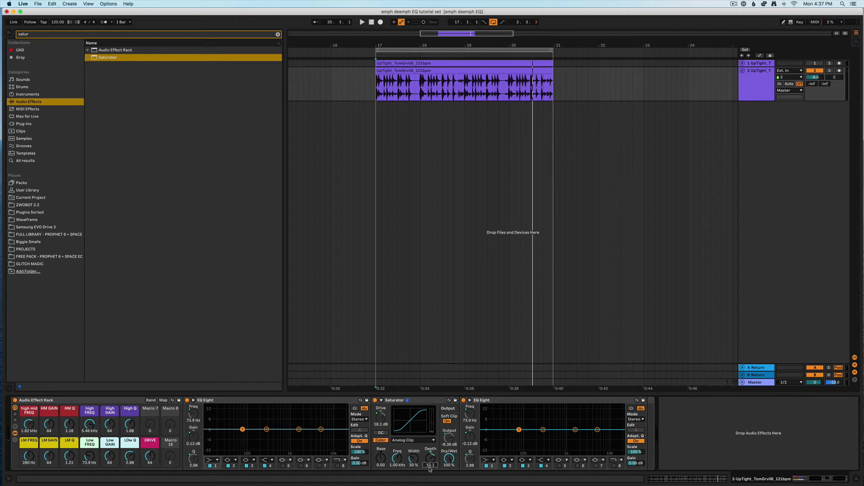
Try the Saturator's Digital Clip curve during playback with the DRIVE macro raised to 86.
{"action": "key", "text": "space"}
{"action": "left_click", "coordinate": [410, 441]}
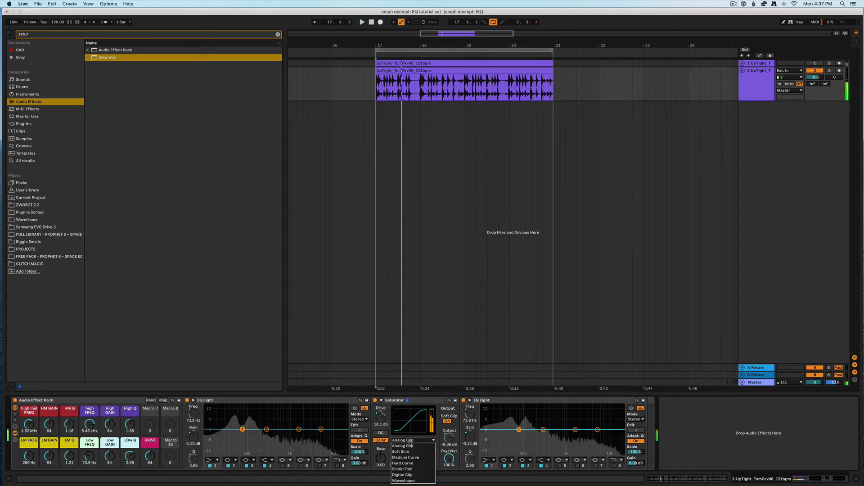
{"action": "left_click", "coordinate": [414, 475]}
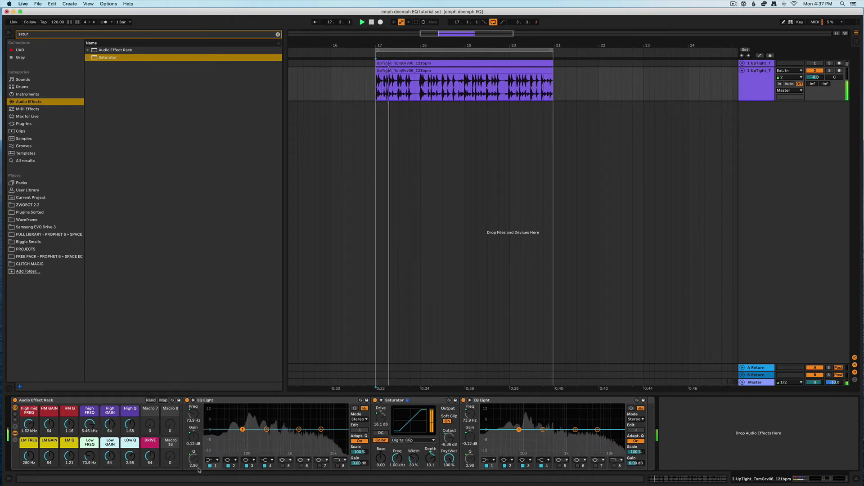
{"action": "mouse_move", "coordinate": [150, 456]}
{"action": "left_mouse_down"}
{"action": "mouse_move", "coordinate": [150, 438]}
{"action": "mouse_move", "coordinate": [150, 447]}
{"action": "left_mouse_up"}
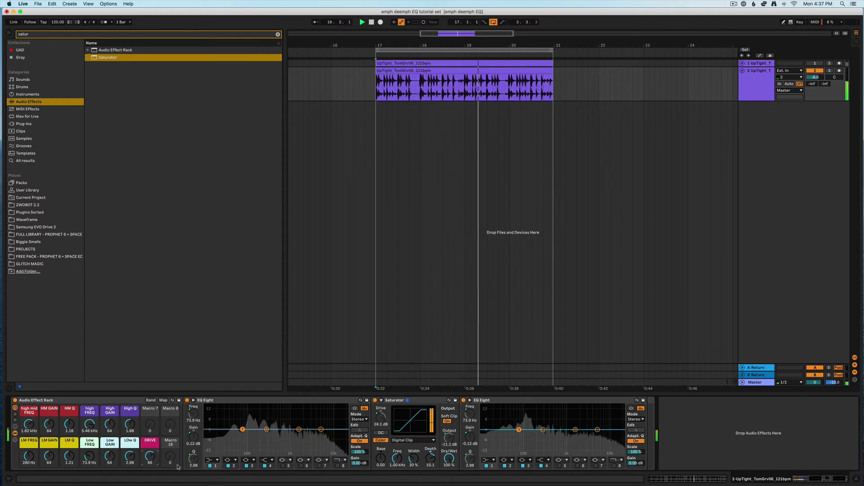
Switch the Saturator curve to Soft Sine and audition it with the DRIVE macro at 89.
{"action": "left_click", "coordinate": [418, 441]}
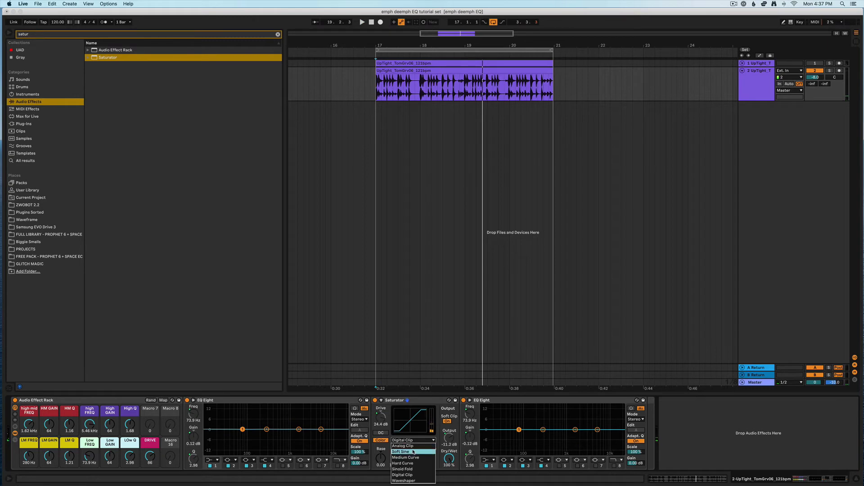
{"action": "left_click", "coordinate": [403, 451]}
{"action": "key", "text": "space"}
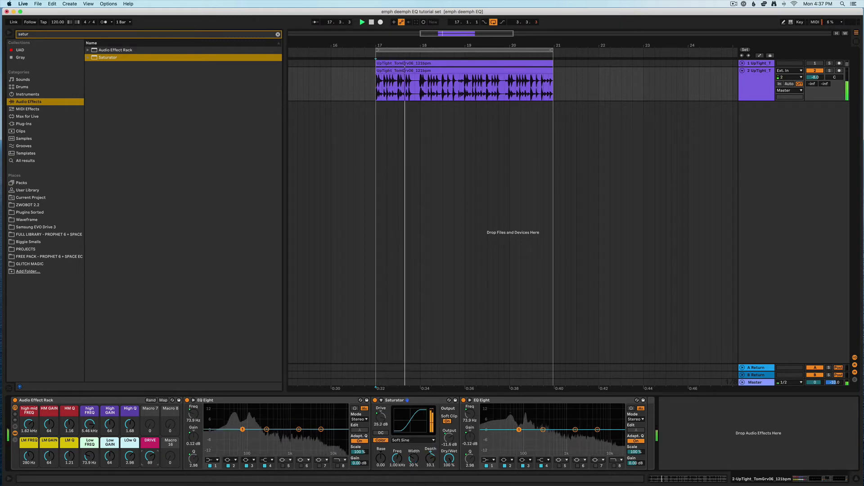
{"action": "left_click_drag", "start_coordinate": [151, 460], "coordinate": [151, 458]}
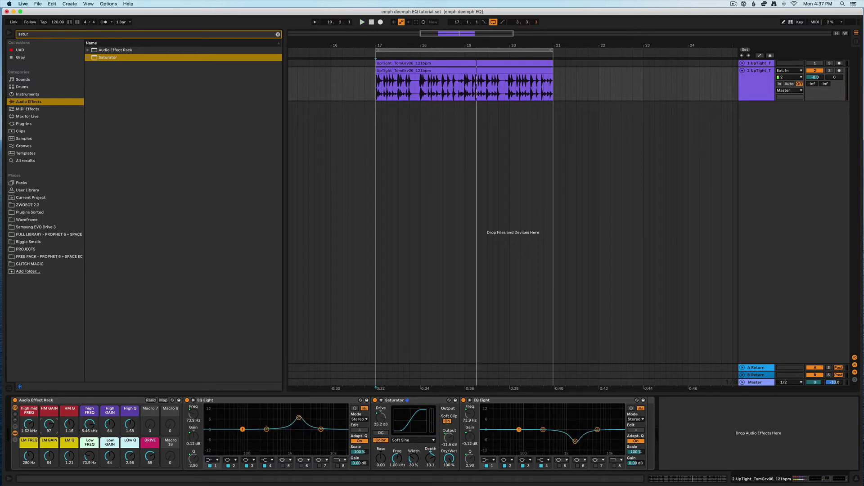
Raise the HM GAIN macro to 112 and set the DRIVE macro to 68 while the loop plays.
{"action": "key", "text": "space"}
{"action": "mouse_move", "coordinate": [49, 424]}
{"action": "left_mouse_down"}
{"action": "mouse_move", "coordinate": [50, 405]}
{"action": "mouse_move", "coordinate": [49, 420]}
{"action": "mouse_move", "coordinate": [49, 413]}
{"action": "left_mouse_up"}
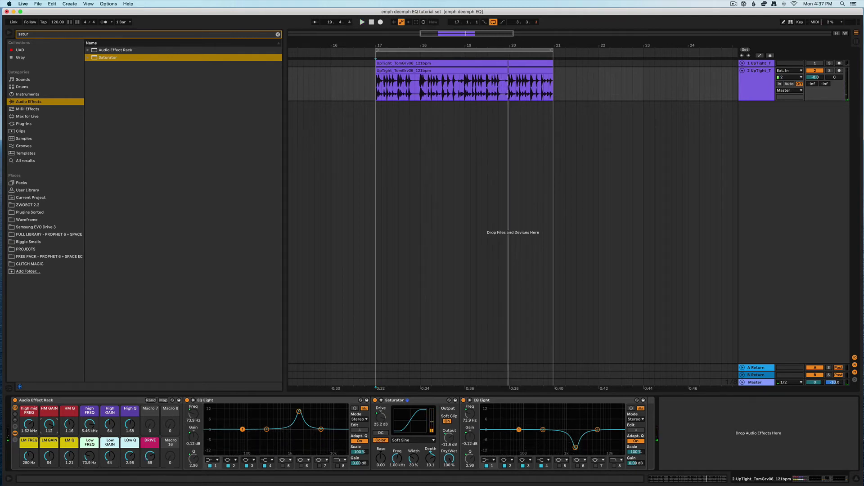
{"action": "left_click_drag", "start_coordinate": [149, 457], "coordinate": [147, 460]}
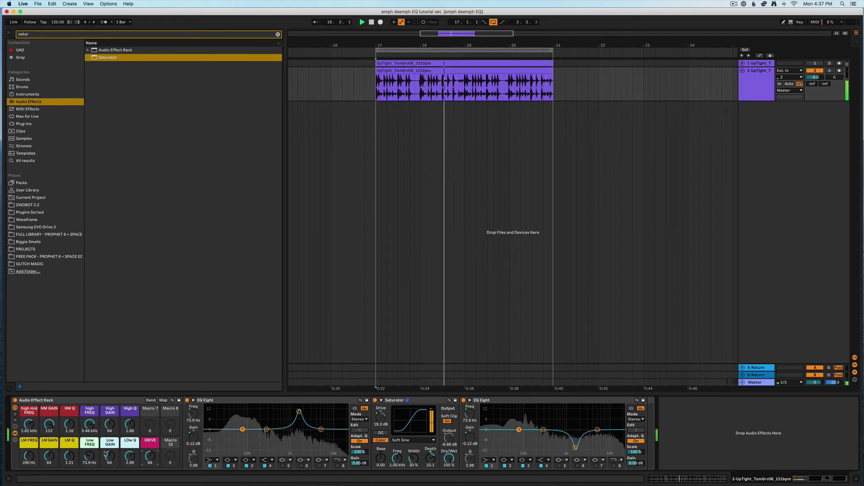
Set Low FREQ to 113 Hz, Low GAIN to 28 and LOw Q to 0.95, and dismiss the Backblaze notification.
{"action": "mouse_move", "coordinate": [93, 462]}
{"action": "left_mouse_down"}
{"action": "mouse_move", "coordinate": [93, 454]}
{"action": "mouse_move", "coordinate": [119, 468]}
{"action": "mouse_move", "coordinate": [110, 460]}
{"action": "mouse_move", "coordinate": [110, 468]}
{"action": "left_mouse_up"}
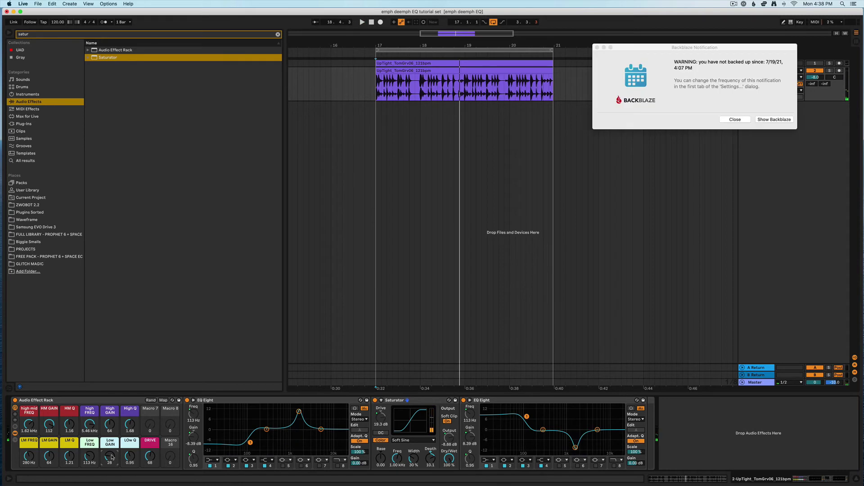
{"action": "key", "text": "space"}
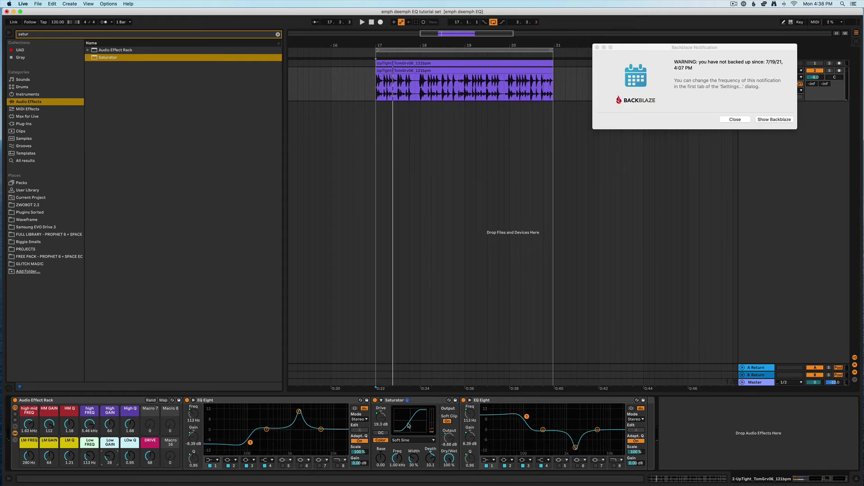
{"action": "left_click", "coordinate": [735, 120]}
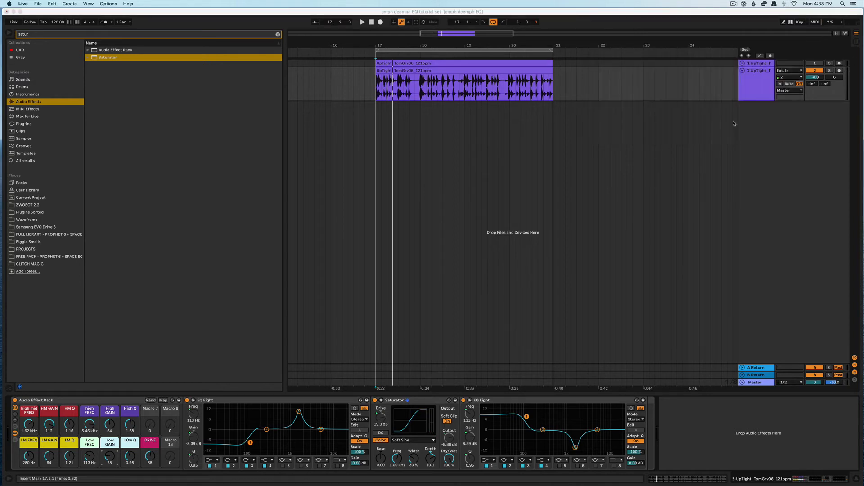
Select the first EQ Eight, play the loop and compare the sound with the whole rack switched off and on.
{"action": "left_click", "coordinate": [221, 404]}
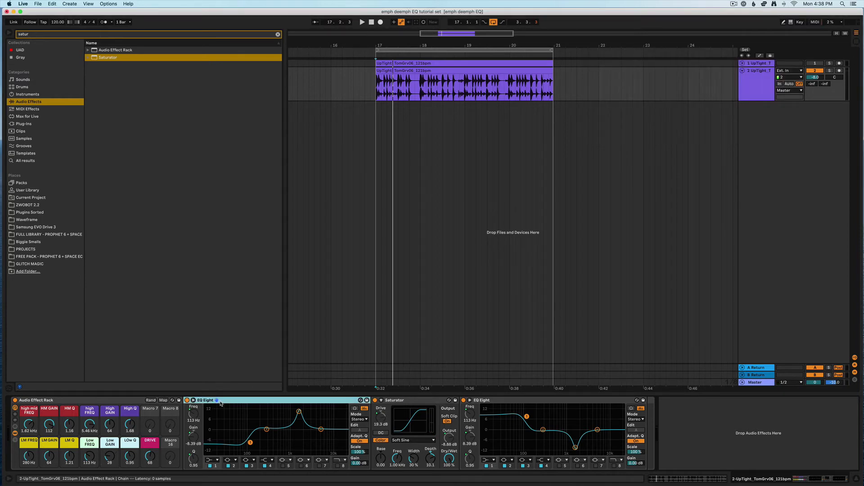
{"action": "key", "text": "space"}
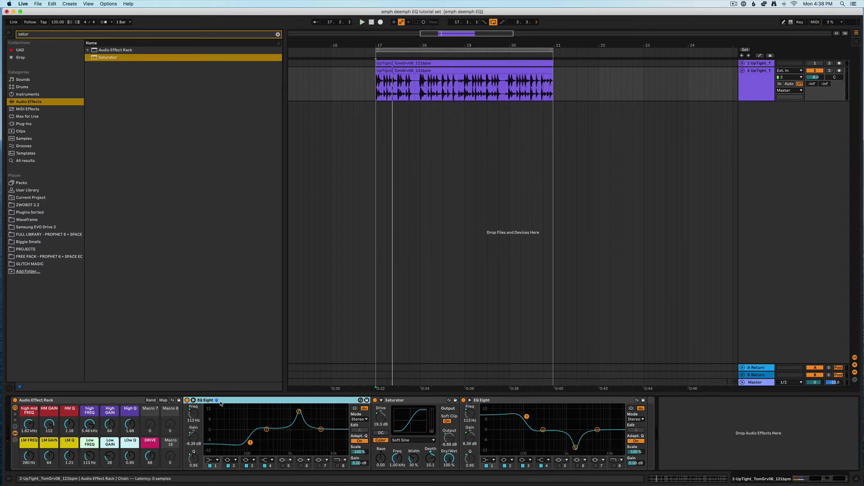
{"action": "key", "text": "space"}
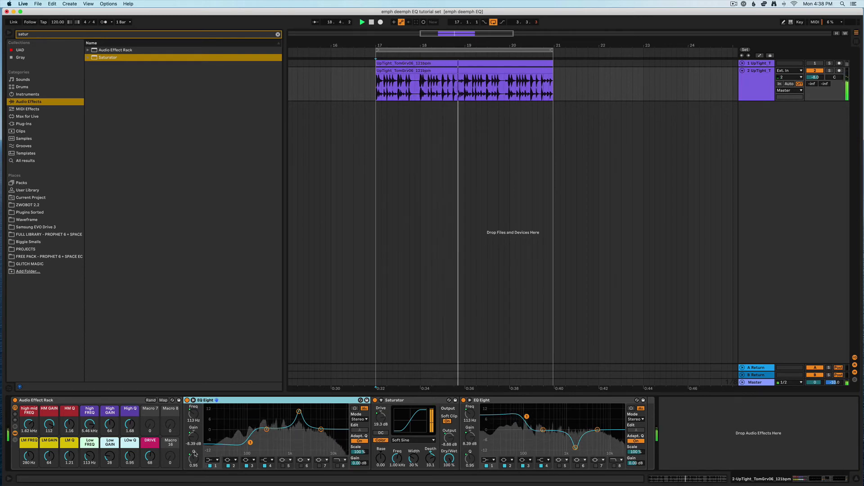
{"action": "left_click", "coordinate": [15, 400]}
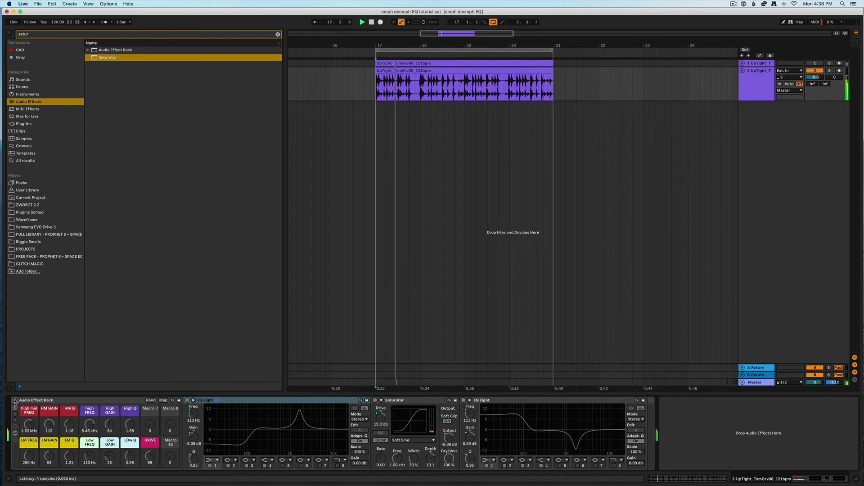
{"action": "left_click", "coordinate": [15, 400]}
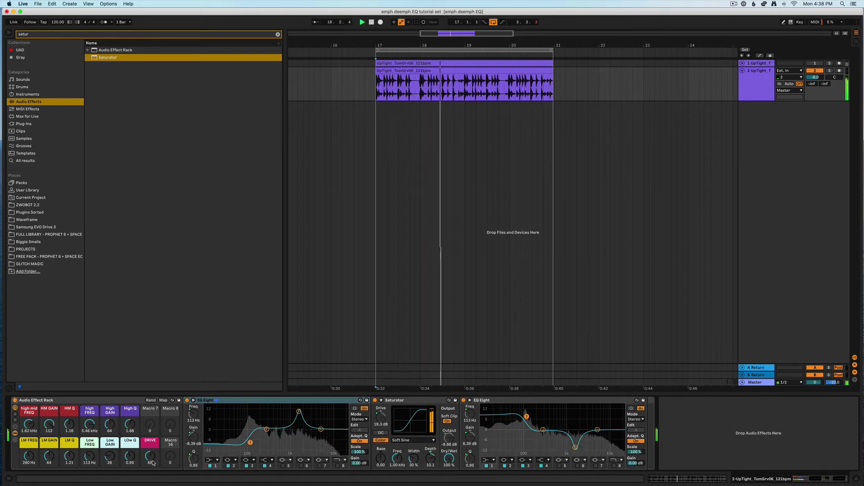
Set the DRIVE macro to 48, compare the sound with the rack off and on, and stop playback.
{"action": "left_click_drag", "start_coordinate": [153, 463], "coordinate": [151, 457]}
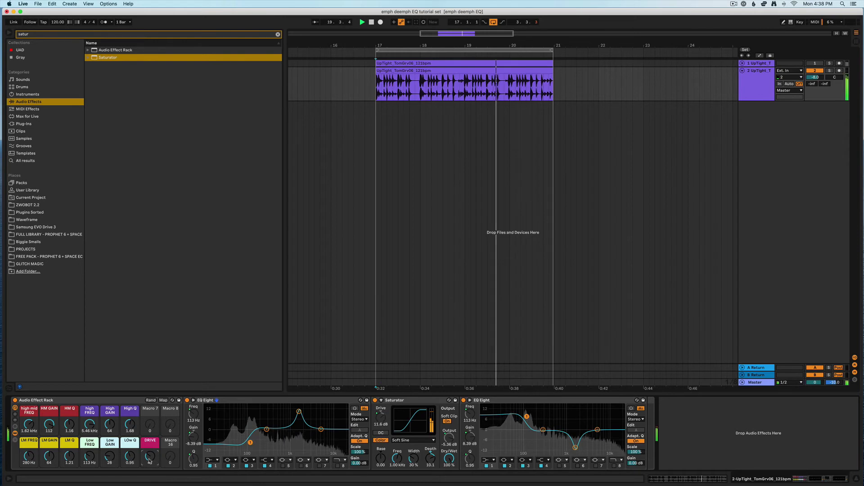
{"action": "left_click", "coordinate": [15, 400]}
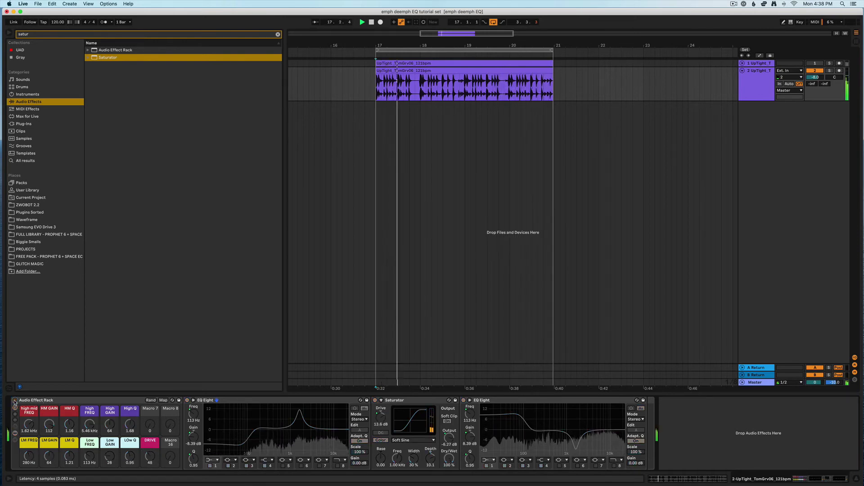
{"action": "left_click", "coordinate": [15, 400]}
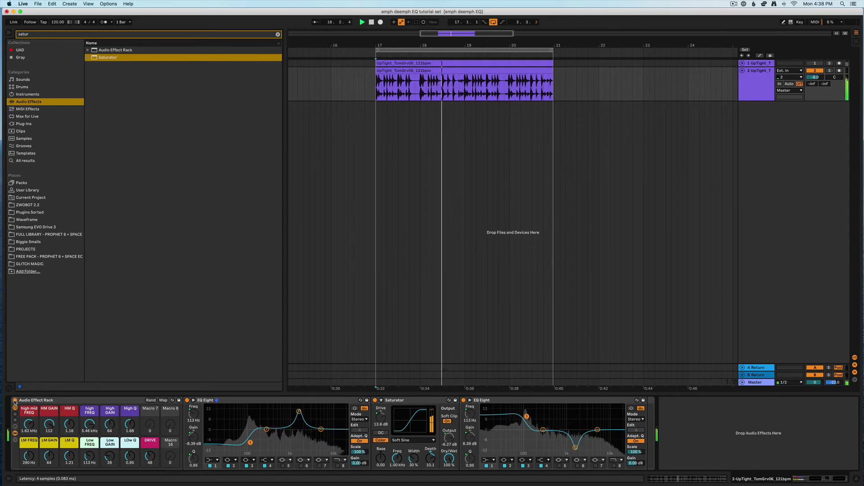
{"action": "key", "text": "space"}
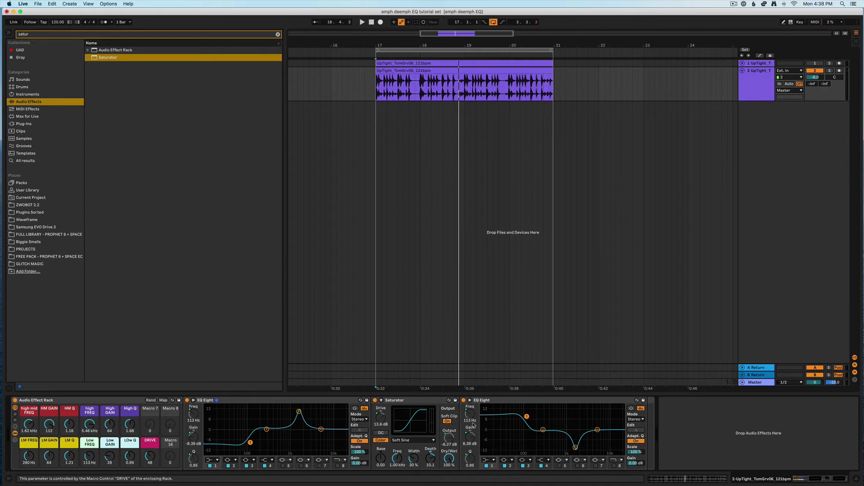
Consult the finished rack on the first track, and map the second track's Saturator Dry/Wet to Macro 16.
{"action": "left_click", "coordinate": [402, 406]}
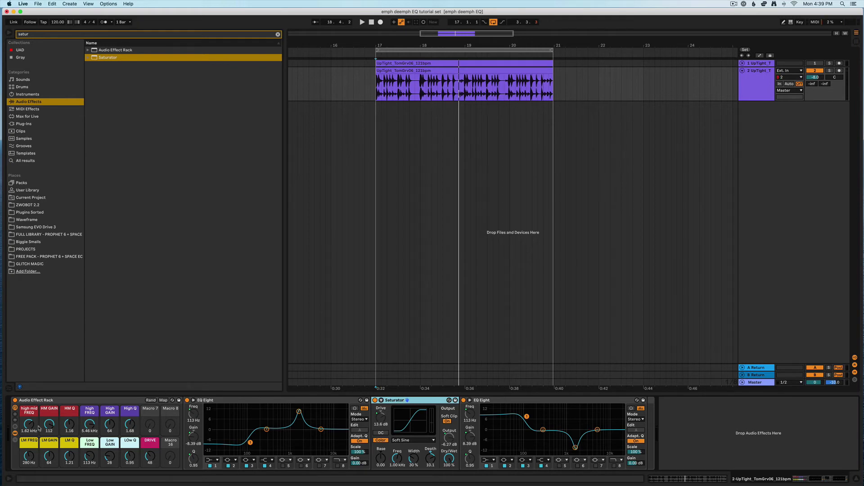
{"action": "left_click", "coordinate": [55, 402]}
{"action": "left_click", "coordinate": [764, 64]}
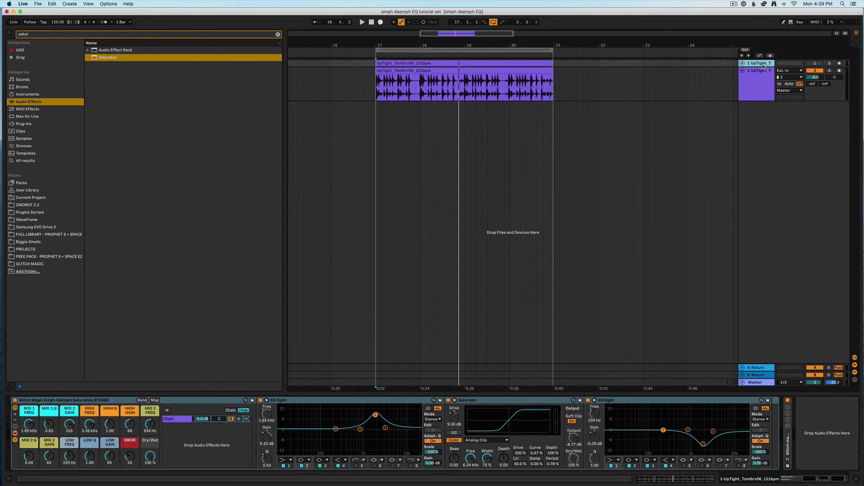
{"action": "left_click", "coordinate": [50, 405]}
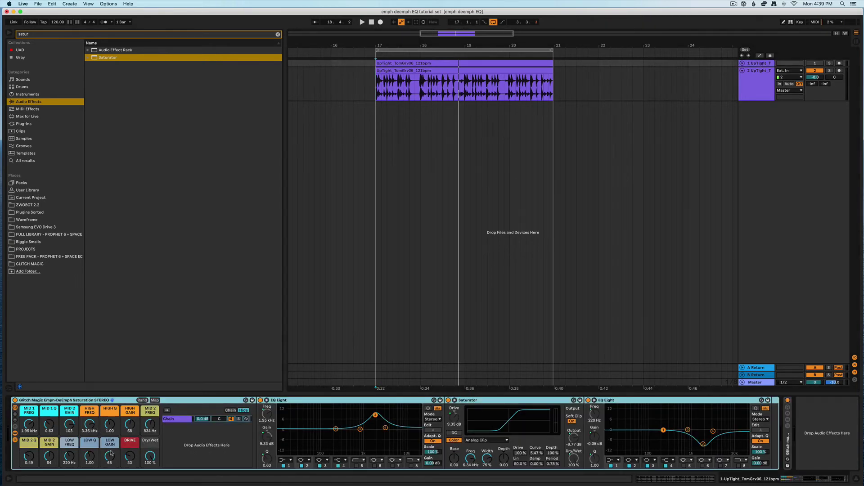
{"action": "left_click", "coordinate": [755, 83]}
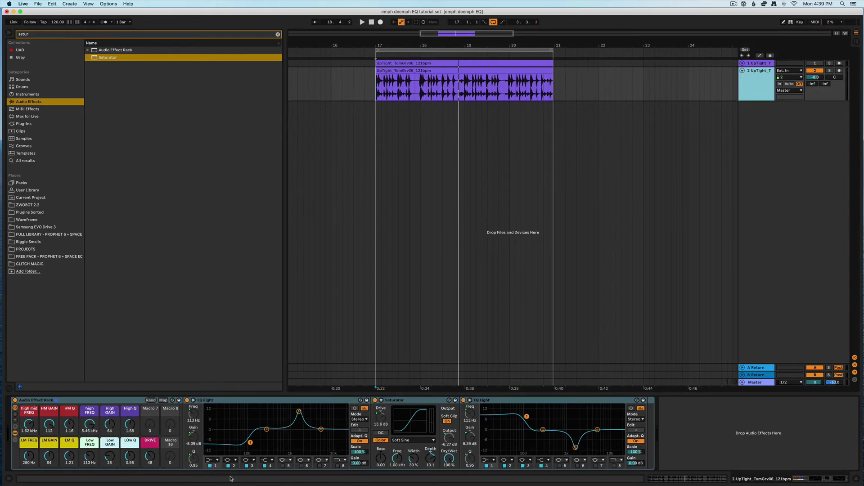
{"action": "right_click", "coordinate": [451, 460]}
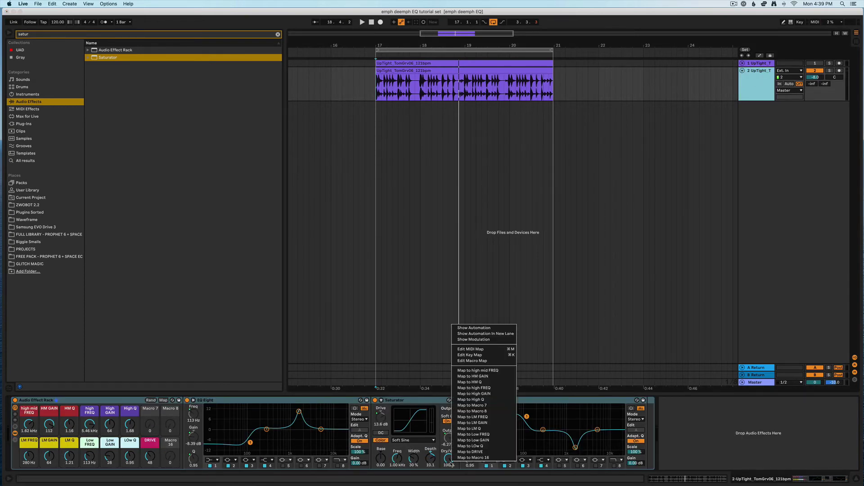
{"action": "left_click", "coordinate": [481, 457]}
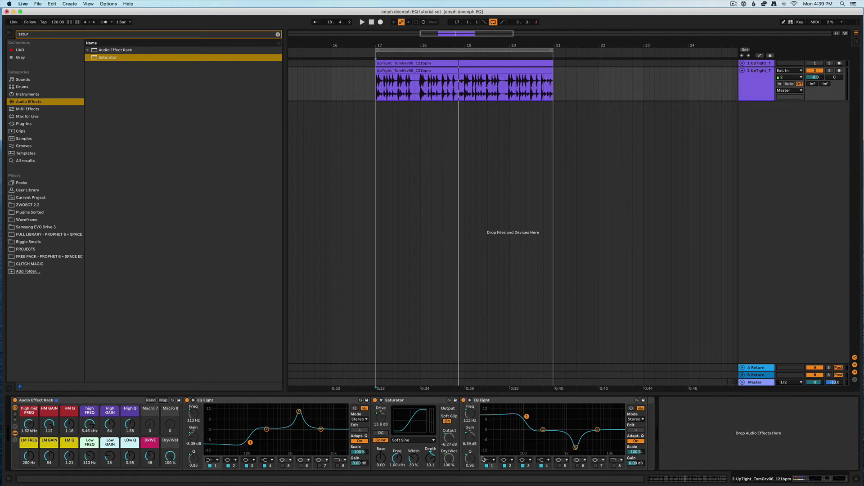
Collapse both EQ Eights and the Saturator inside the second track's rack.
{"action": "double_click", "coordinate": [232, 402]}
{"action": "double_click", "coordinate": [237, 402]}
{"action": "double_click", "coordinate": [237, 401]}
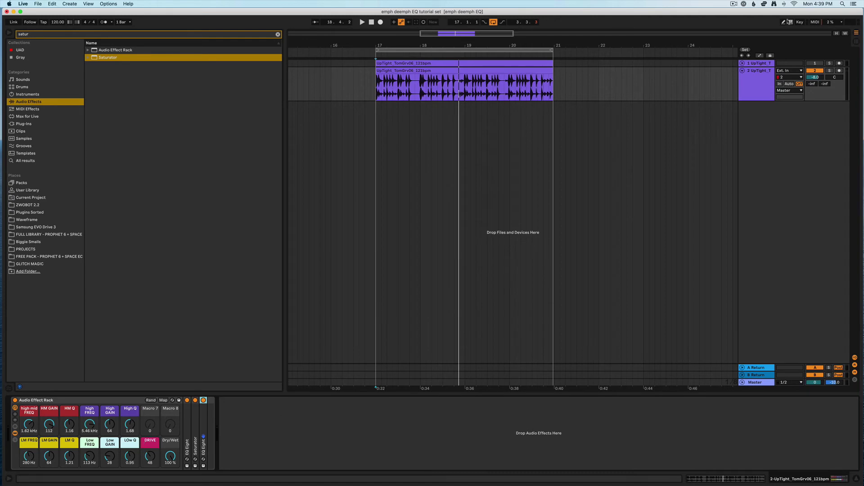
Examine the Glitch Magic Emph-DeEmph Saturation STEREO rack on the first track and return to the second track.
{"action": "left_click", "coordinate": [752, 63]}
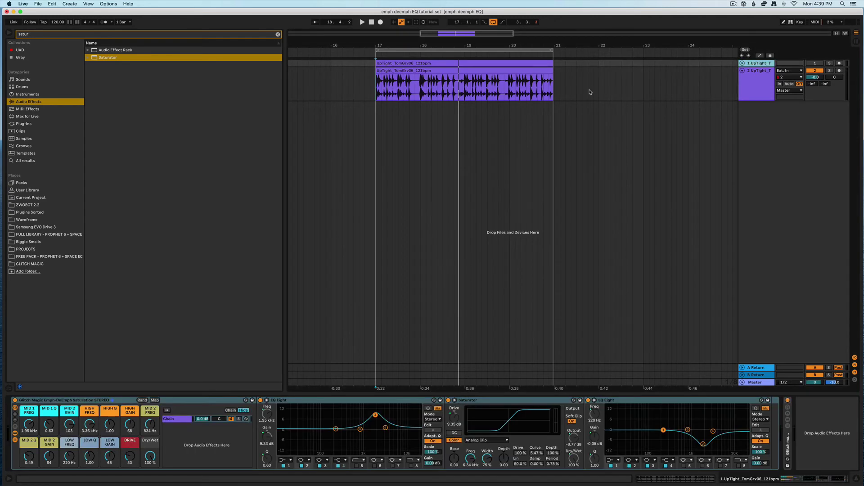
{"action": "left_click", "coordinate": [44, 400]}
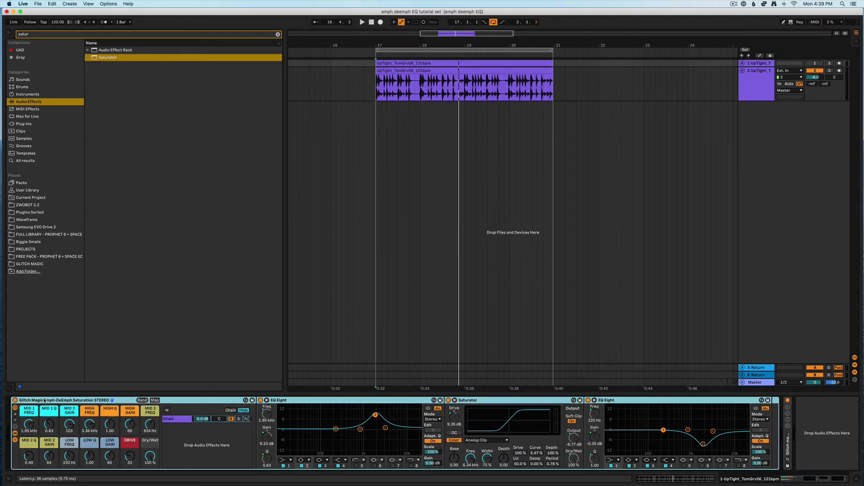
{"action": "left_click", "coordinate": [756, 78]}
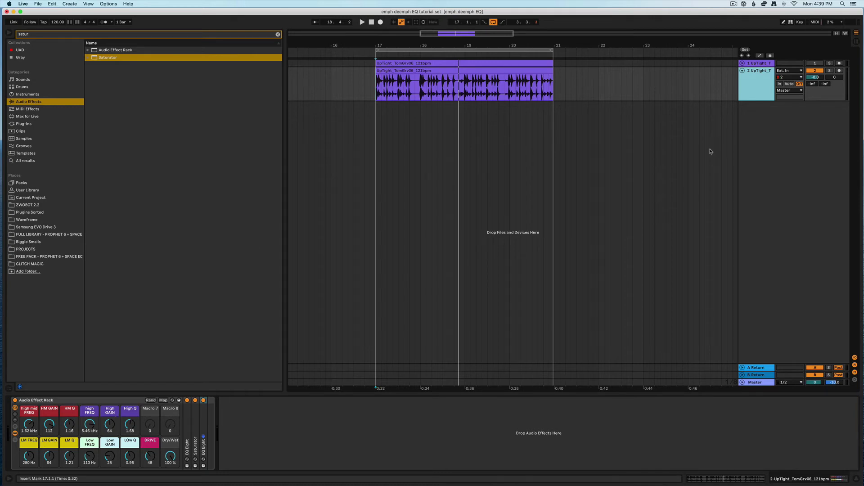
{"action": "left_click", "coordinate": [733, 6]}
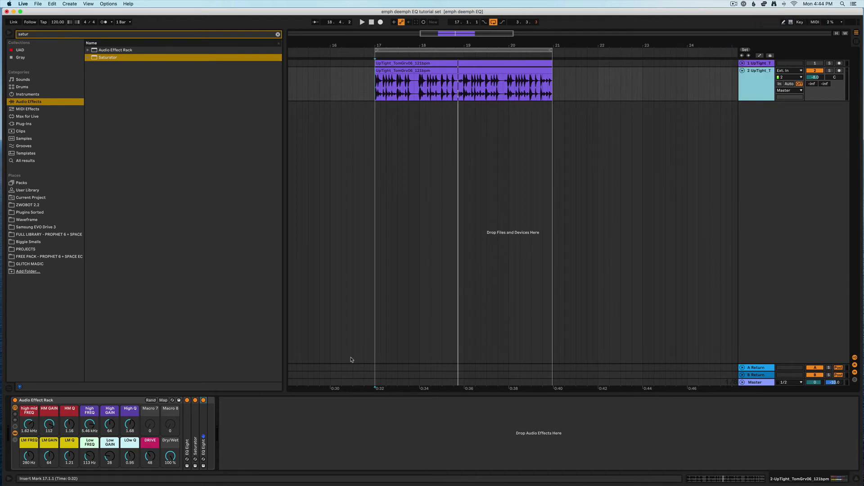
Collapse the saturation rack and group it inside a new outer Audio Effect Rack.
{"action": "double_click", "coordinate": [34, 401]}
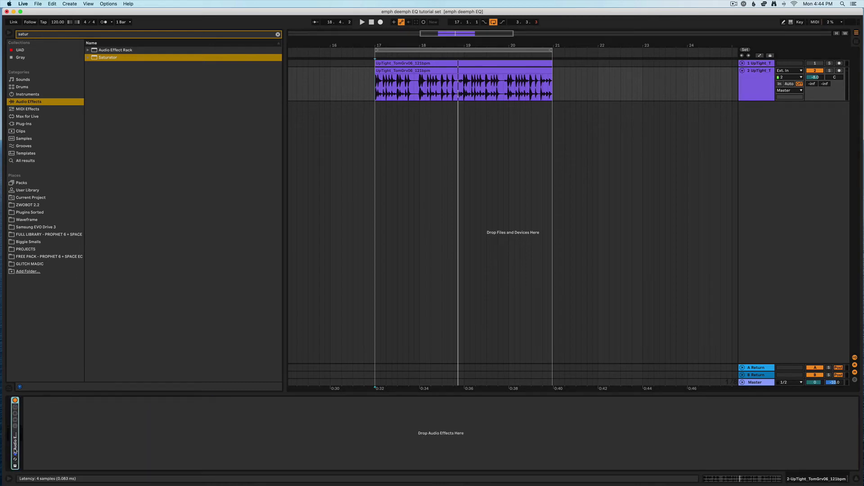
{"action": "left_click", "coordinate": [62, 440]}
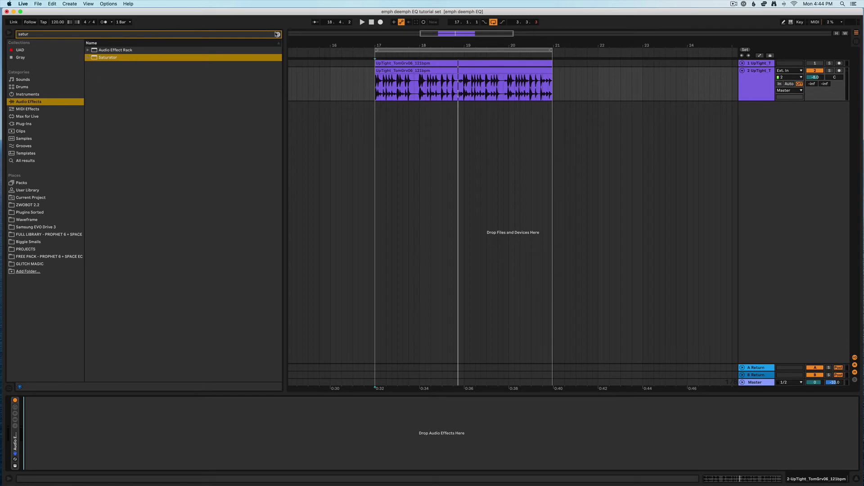
{"action": "left_click", "coordinate": [18, 450]}
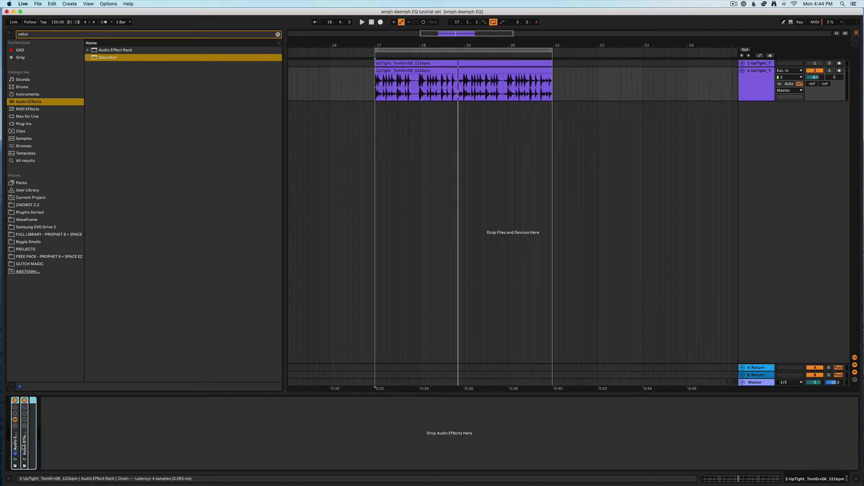
Expand the nested racks and display the outer rack's chain list and macro controls.
{"action": "double_click", "coordinate": [17, 448]}
{"action": "double_click", "coordinate": [15, 447]}
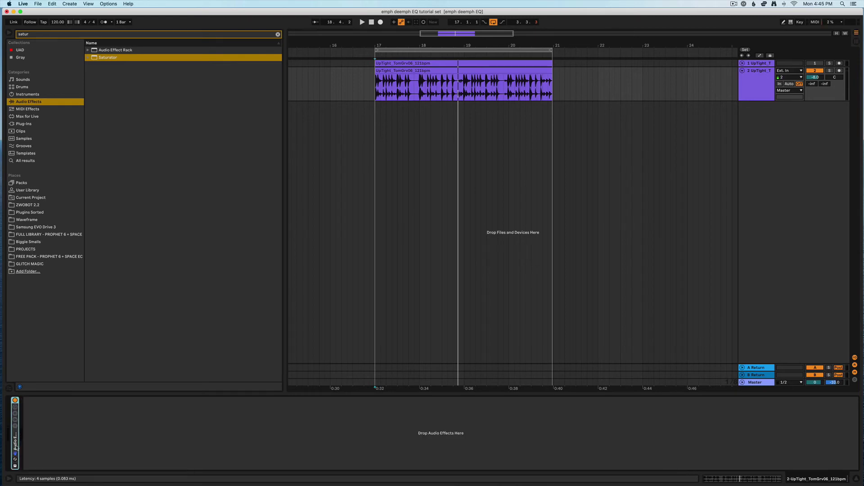
{"action": "double_click", "coordinate": [16, 446]}
{"action": "left_click", "coordinate": [16, 421]}
{"action": "left_click", "coordinate": [16, 420]}
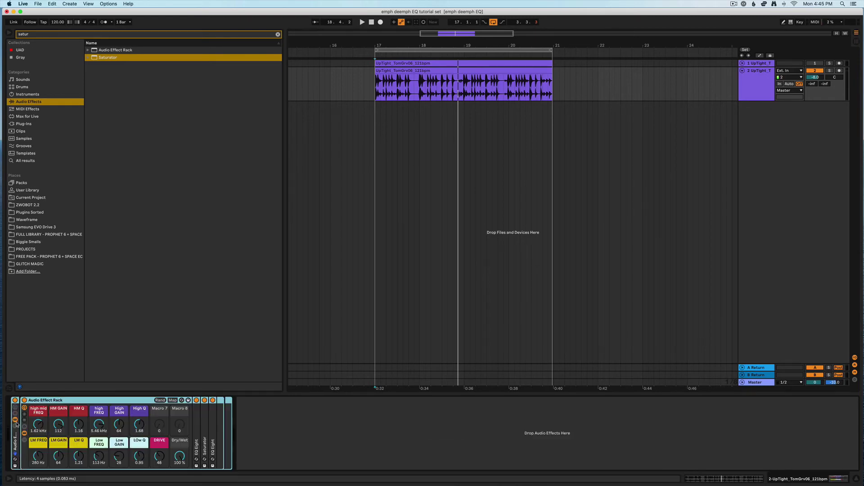
{"action": "left_click", "coordinate": [15, 428]}
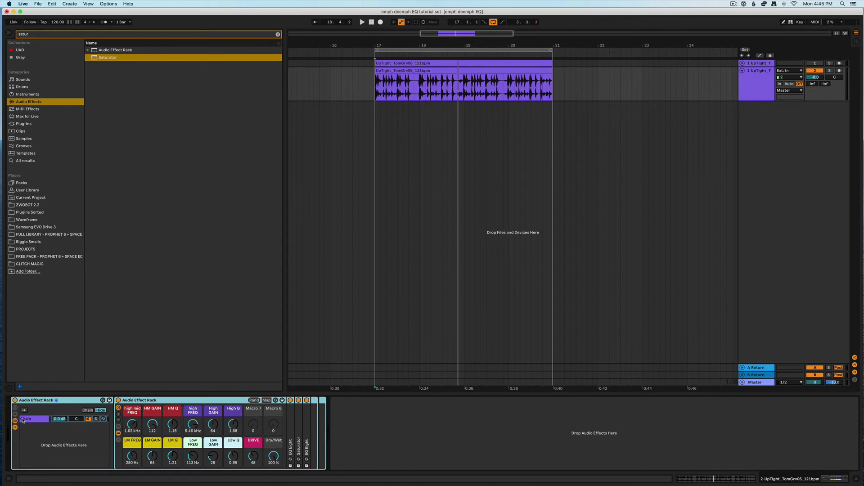
{"action": "left_click", "coordinate": [16, 409]}
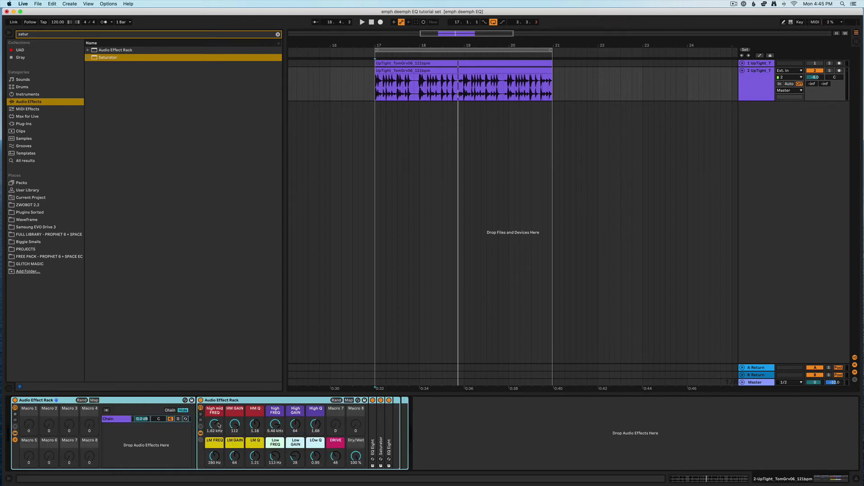
Rename the outer rack's chain MIDDLE, duplicate it, and name the copy SIDE.
{"action": "left_click", "coordinate": [117, 420]}
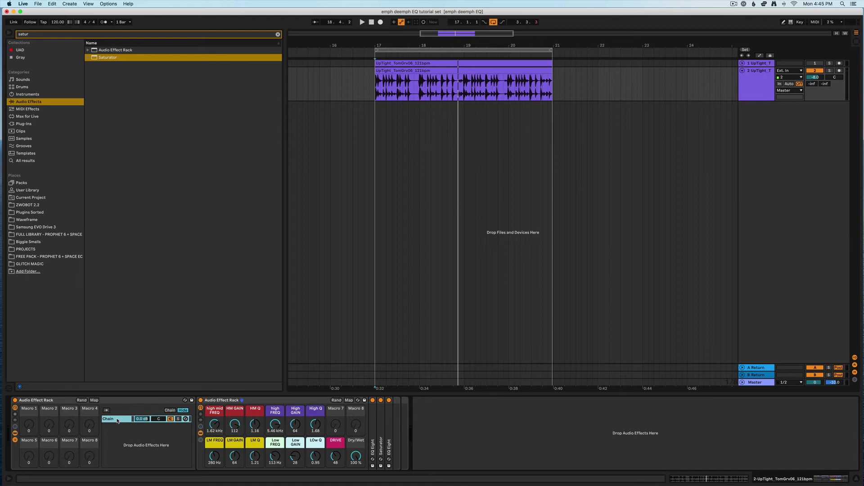
{"action": "key", "text": "super+r"}
{"action": "type", "text": "MI"}
{"action": "key", "text": "Return"}
{"action": "key", "text": "super+d"}
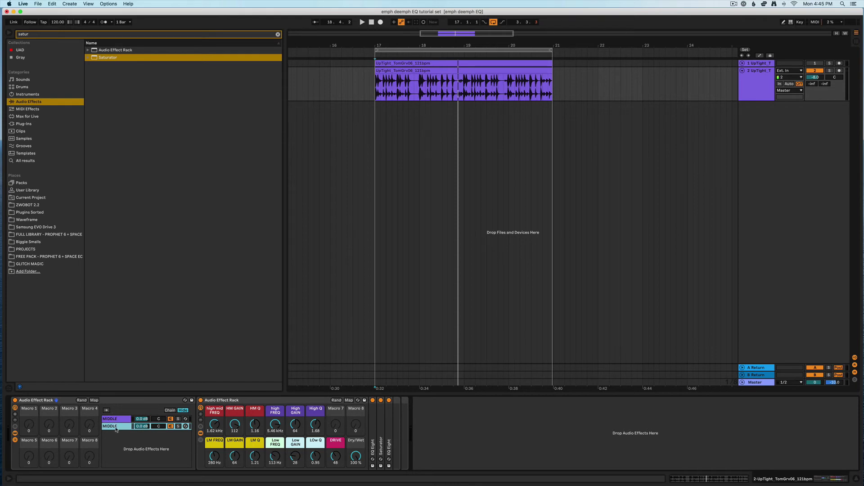
{"action": "key", "text": "super+r"}
{"action": "type", "text": "S"}
Collapse the nested saturation rack in both the SIDE and MIDDLE chains.
{"action": "double_click", "coordinate": [251, 400]}
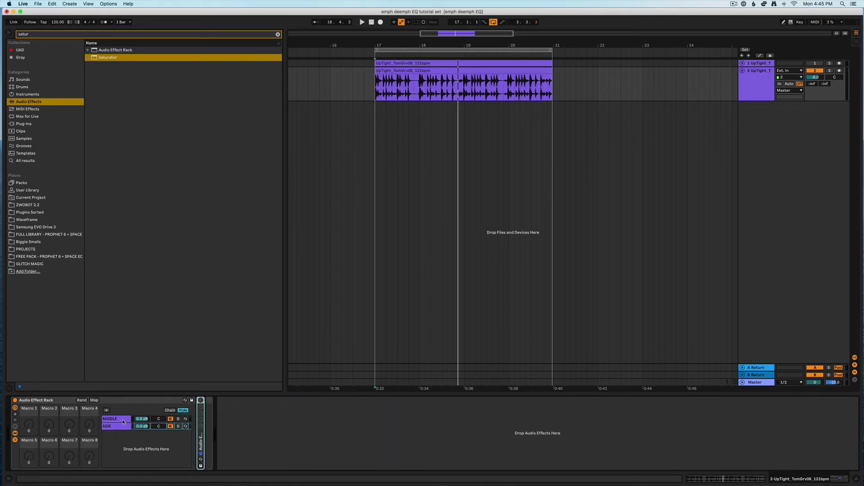
{"action": "double_click", "coordinate": [200, 404]}
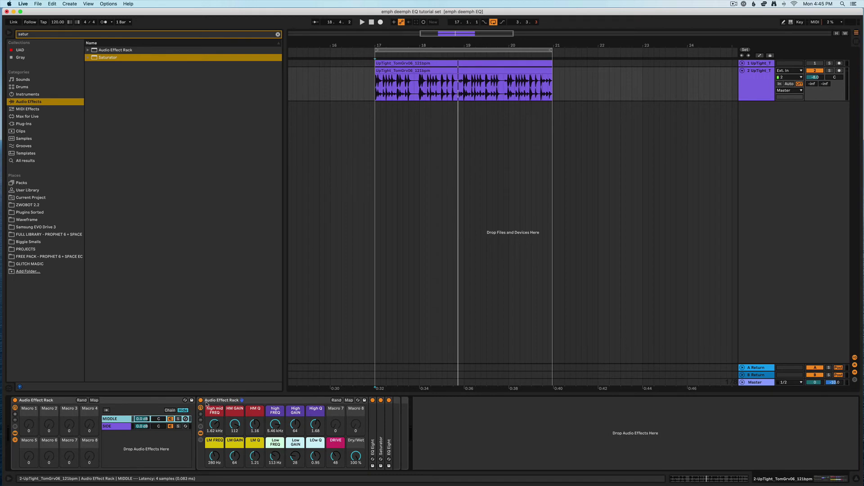
{"action": "left_click", "coordinate": [238, 401]}
{"action": "double_click", "coordinate": [217, 400]}
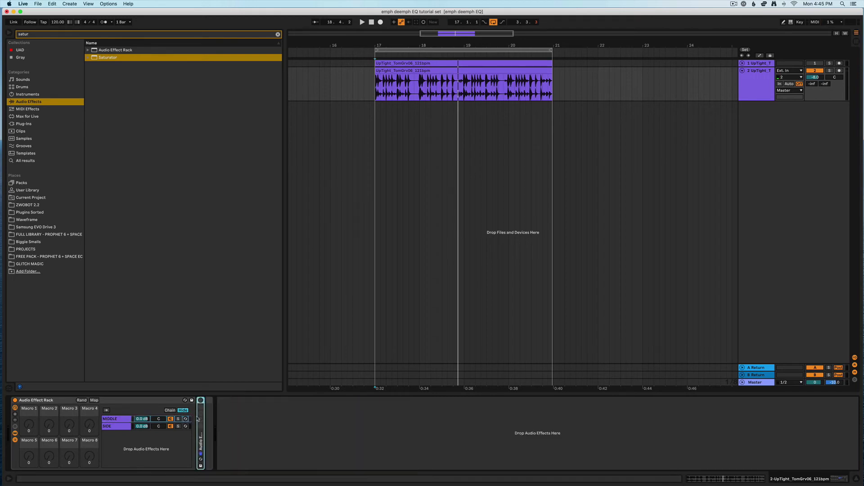
{"action": "left_click", "coordinate": [116, 427]}
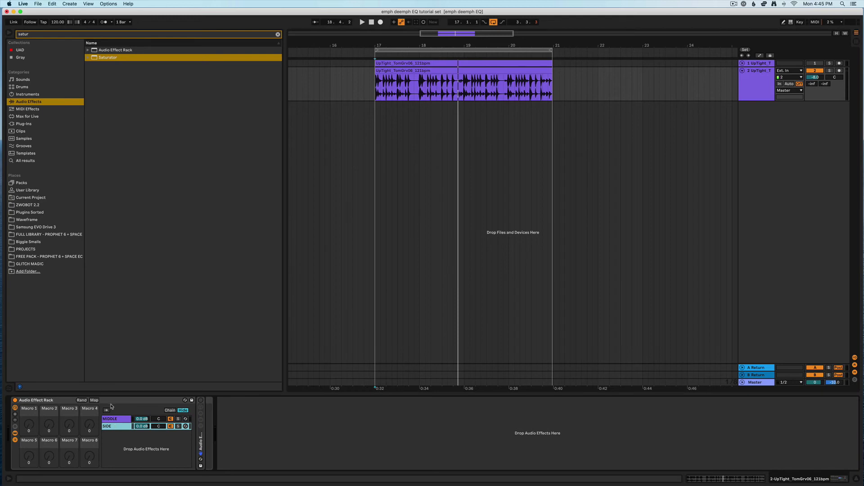
Add a Utility before the nested rack in the MIDDLE chain and switch it to Mono.
{"action": "left_click", "coordinate": [110, 418]}
{"action": "left_click", "coordinate": [39, 34]}
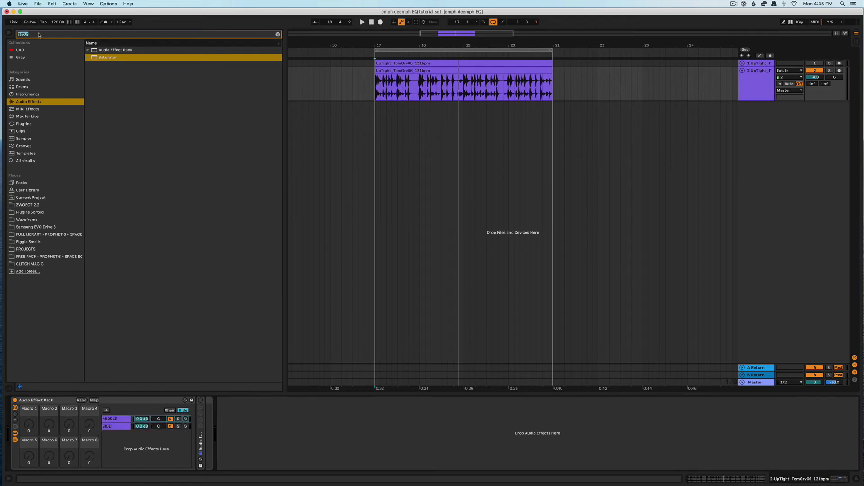
{"action": "type", "text": "util"}
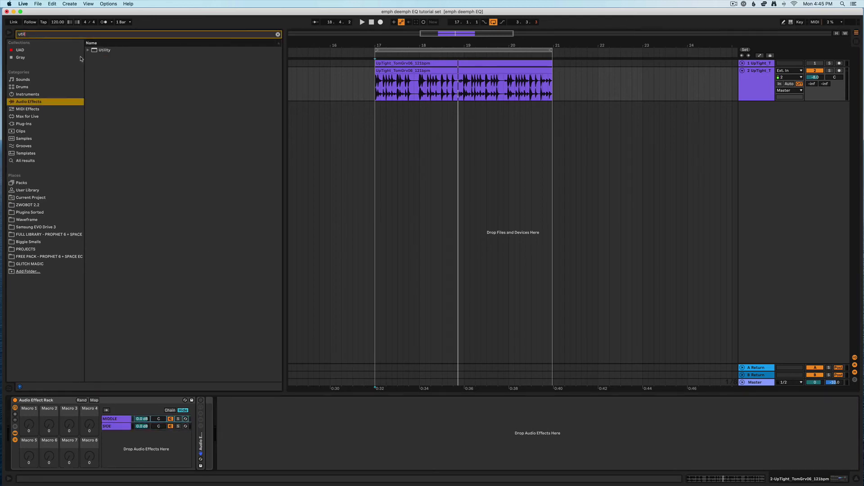
{"action": "mouse_move", "coordinate": [97, 50]}
{"action": "left_mouse_down"}
{"action": "mouse_move", "coordinate": [211, 351]}
{"action": "mouse_move", "coordinate": [199, 420]}
{"action": "left_mouse_up"}
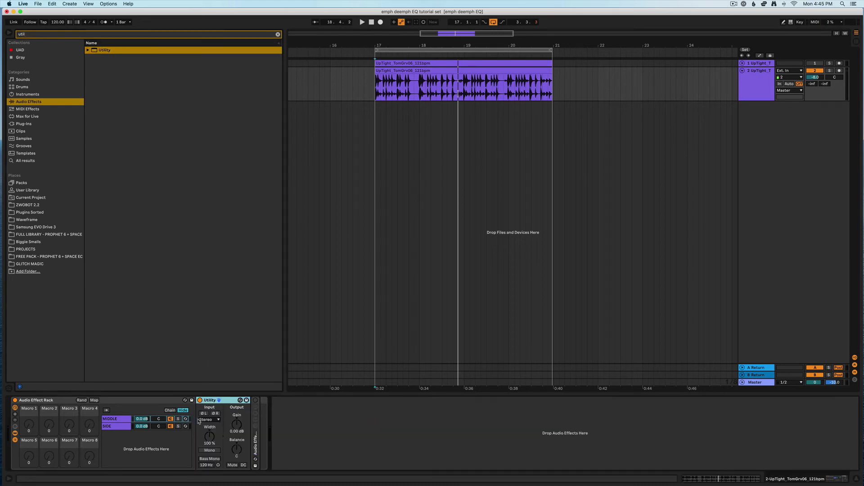
{"action": "left_click", "coordinate": [130, 419]}
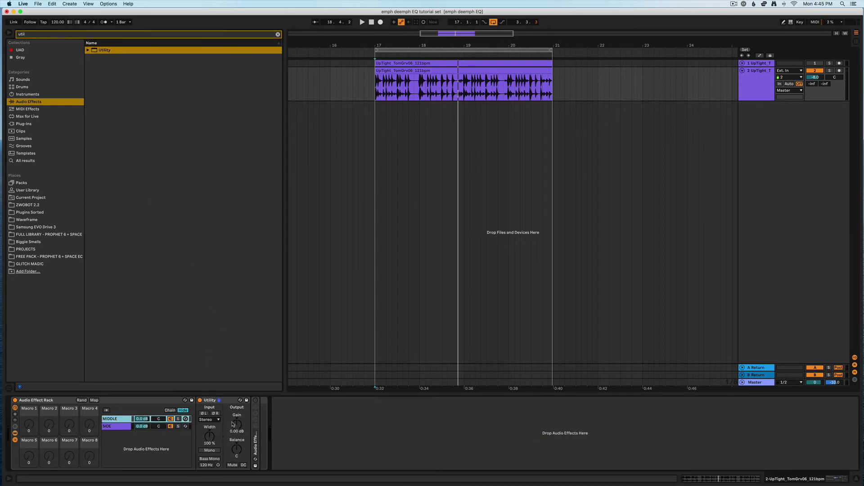
{"action": "left_click", "coordinate": [207, 451]}
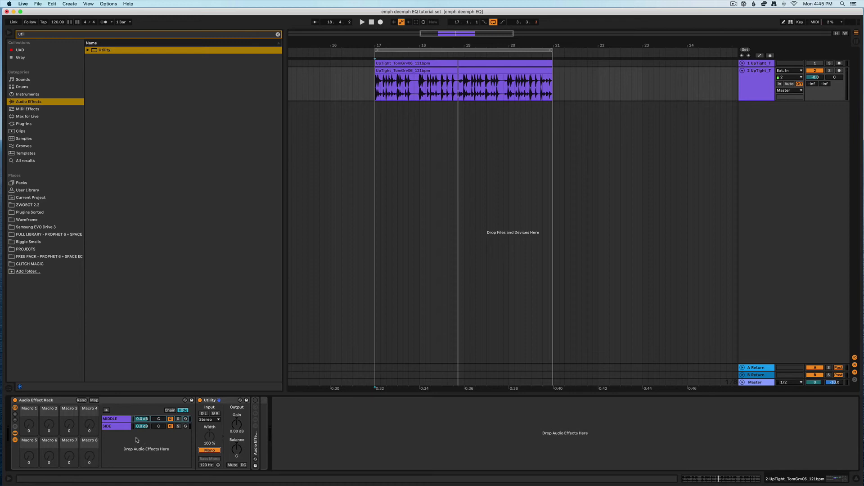
Add a Utility before the nested rack in the SIDE chain.
{"action": "left_click", "coordinate": [116, 429]}
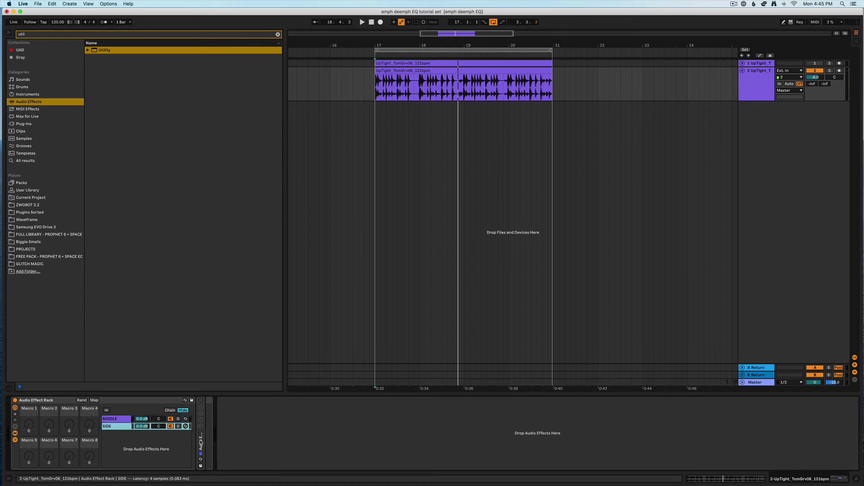
{"action": "left_click_drag", "start_coordinate": [99, 50], "coordinate": [196, 458]}
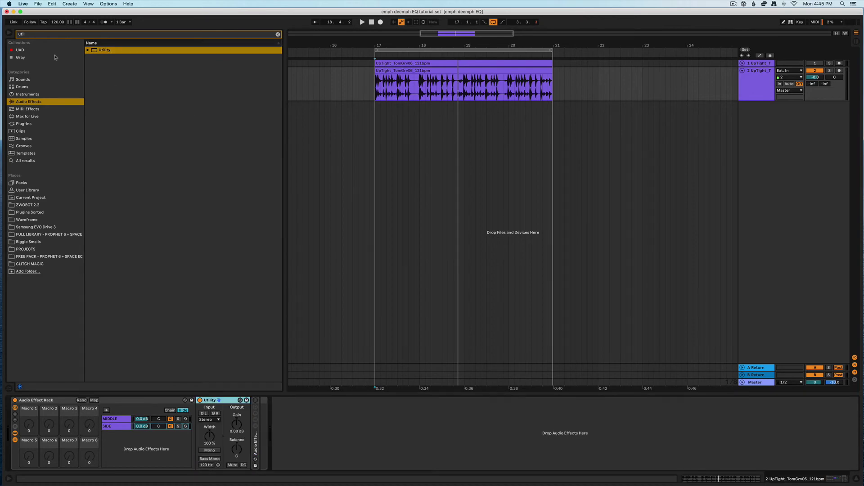
Add a second Utility after the first in the SIDE chain, with left phase inverted on both and Mono enabled on the first.
{"action": "left_click_drag", "start_coordinate": [88, 49], "coordinate": [252, 429]}
{"action": "left_click", "coordinate": [203, 414]}
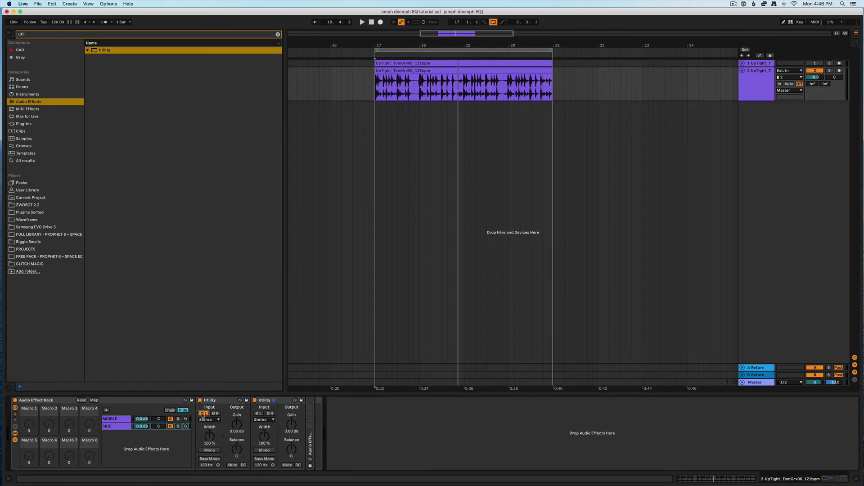
{"action": "left_click", "coordinate": [209, 450]}
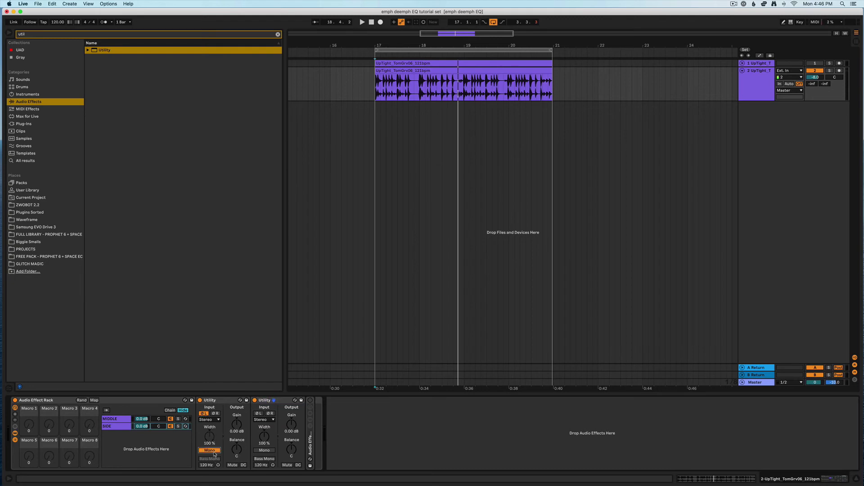
{"action": "left_click", "coordinate": [258, 414]}
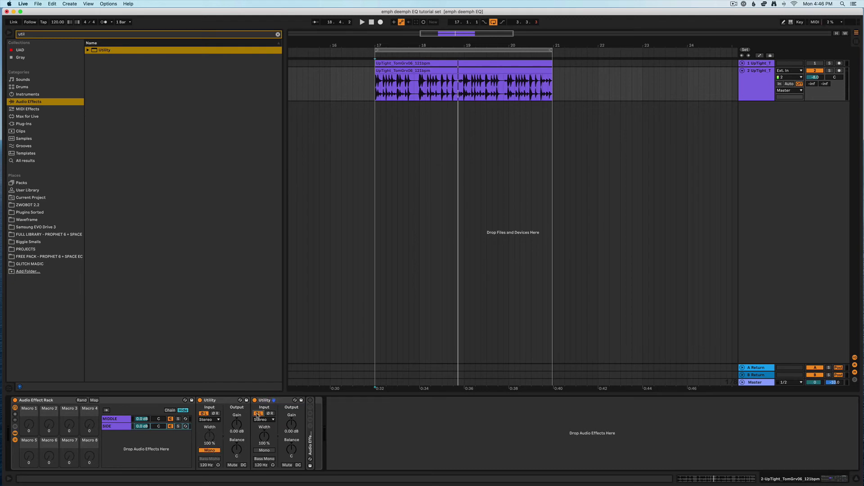
Audition the SIDE and MIDDLE chains separately by toggling their activators during playback, leaving both chains active.
{"action": "left_click", "coordinate": [170, 418]}
{"action": "key", "text": "space"}
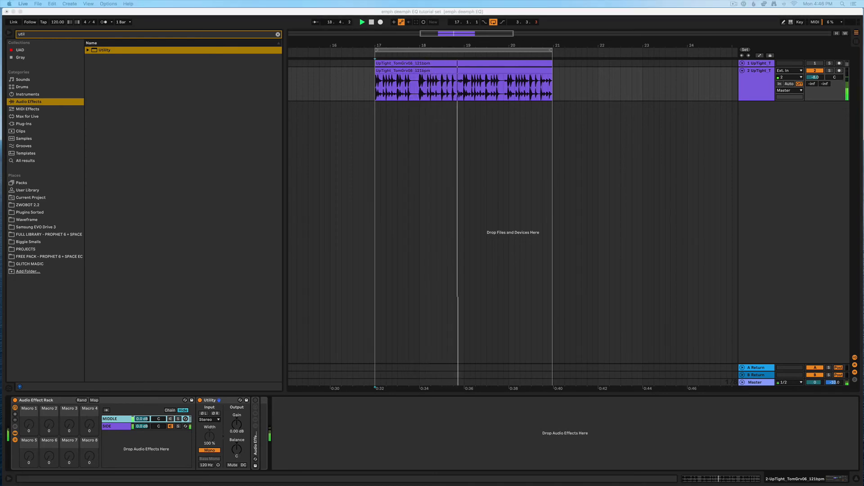
{"action": "left_click", "coordinate": [170, 426]}
{"action": "left_click", "coordinate": [170, 420]}
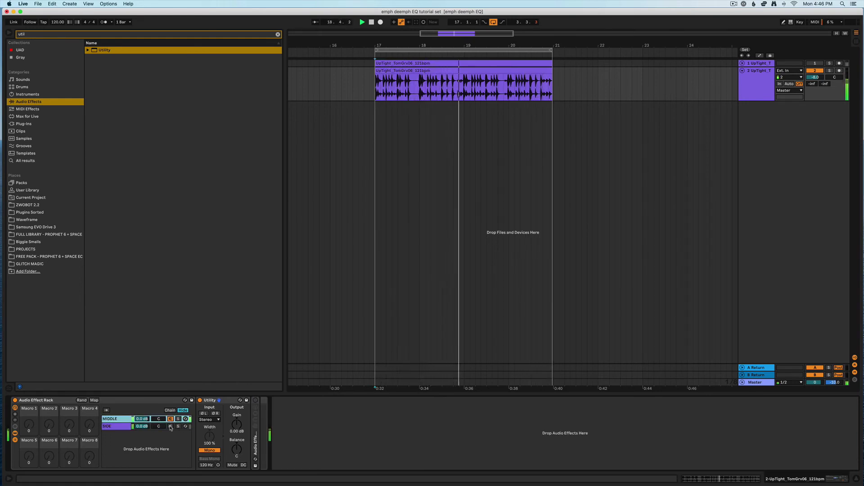
{"action": "left_click", "coordinate": [170, 426]}
{"action": "key", "text": "space"}
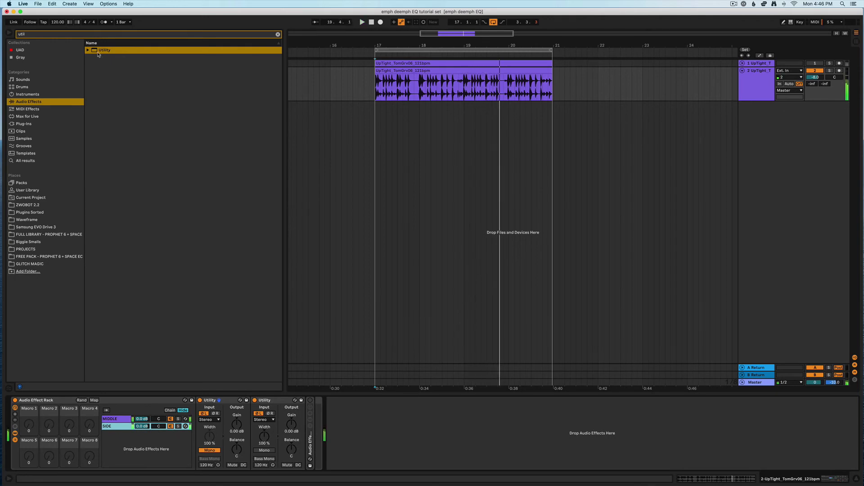
Duplicate the second track, add a Utility with left and right phase inverted after the copy's rack, and play both tracks together.
{"action": "left_click", "coordinate": [751, 63]}
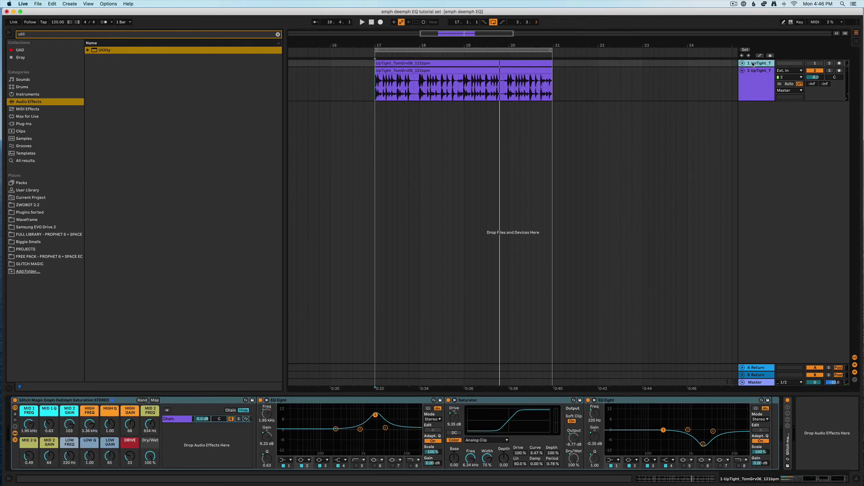
{"action": "left_click", "coordinate": [760, 82]}
{"action": "key", "text": "super+d"}
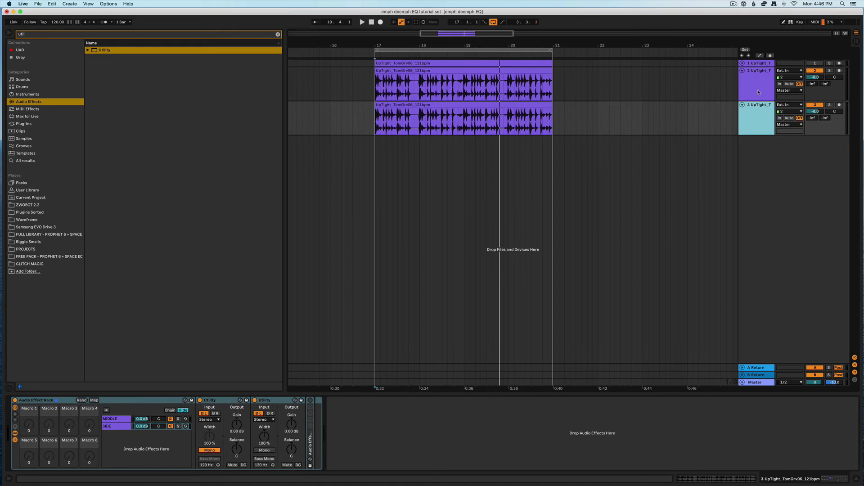
{"action": "left_click_drag", "start_coordinate": [95, 51], "coordinate": [355, 438]}
{"action": "left_click", "coordinate": [334, 413]}
{"action": "left_click", "coordinate": [345, 413]}
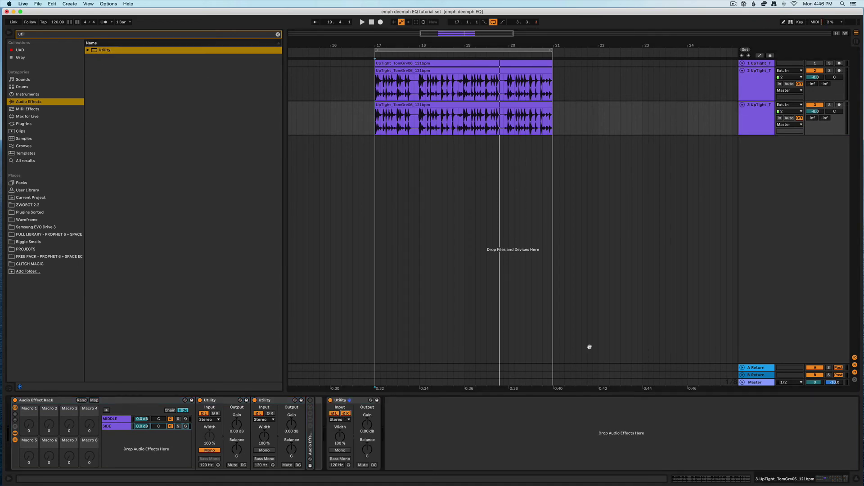
{"action": "left_click", "coordinate": [817, 106]}
{"action": "key", "text": "space"}
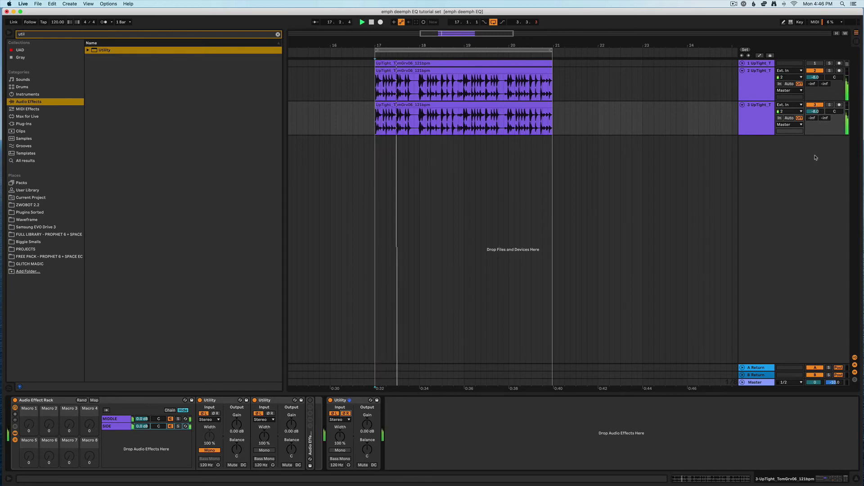
Examine the Utility devices in the second track's MIDDLE and SIDE chains and the phase-inverting Utility on the duplicate track.
{"action": "left_click", "coordinate": [766, 90]}
{"action": "left_click", "coordinate": [111, 419]}
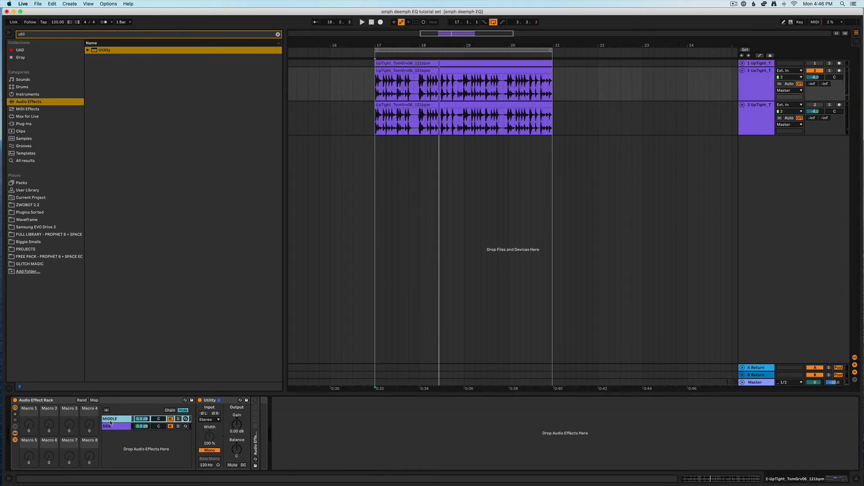
{"action": "left_click", "coordinate": [111, 426]}
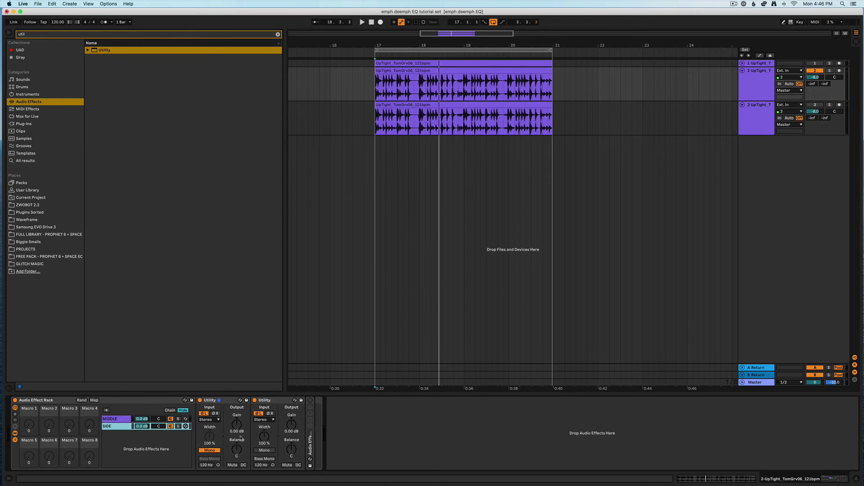
{"action": "left_click", "coordinate": [109, 419]}
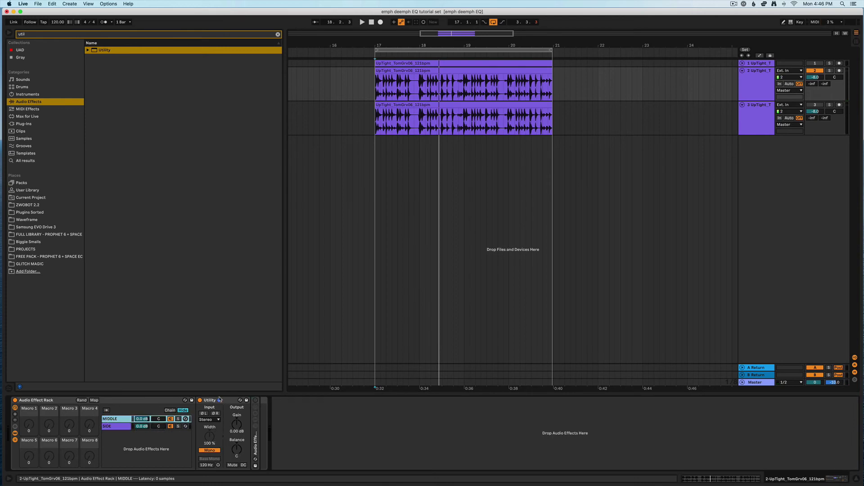
{"action": "left_click", "coordinate": [102, 427]}
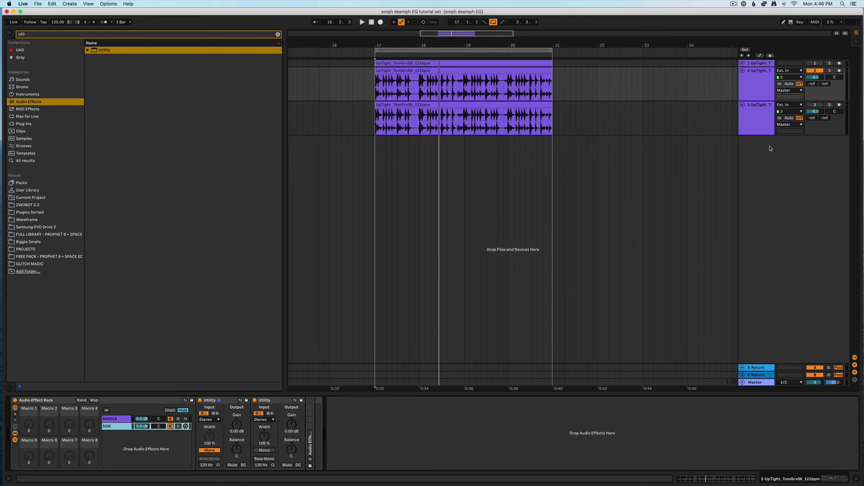
{"action": "left_click", "coordinate": [762, 108]}
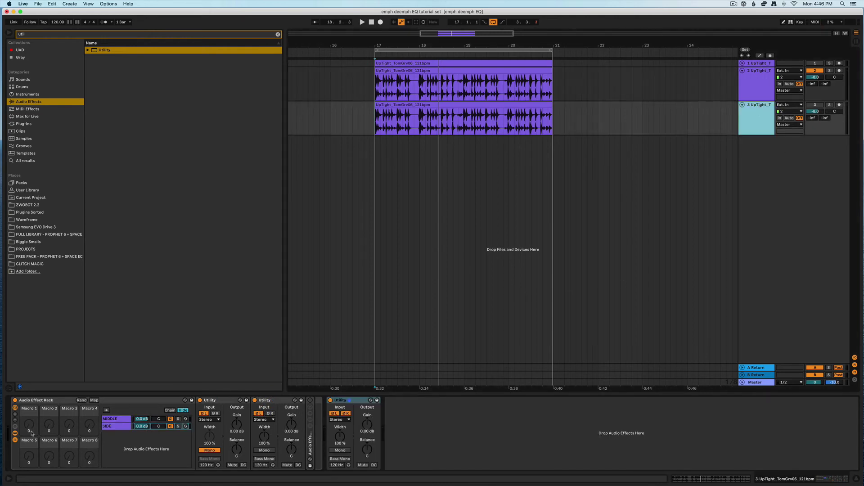
{"action": "left_click", "coordinate": [342, 400]}
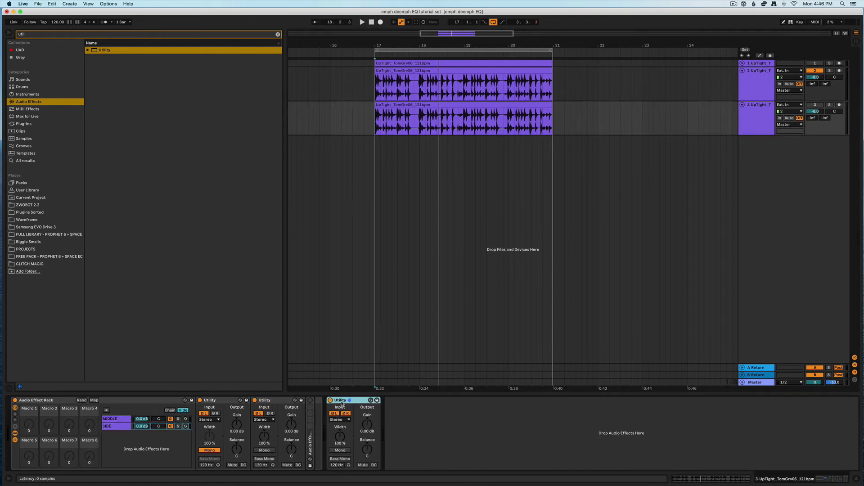
Play the loop while toggling the duplicate track's activator to check phase cancellation, and delete the duplicate track.
{"action": "left_click", "coordinate": [818, 105]}
{"action": "key", "text": "space"}
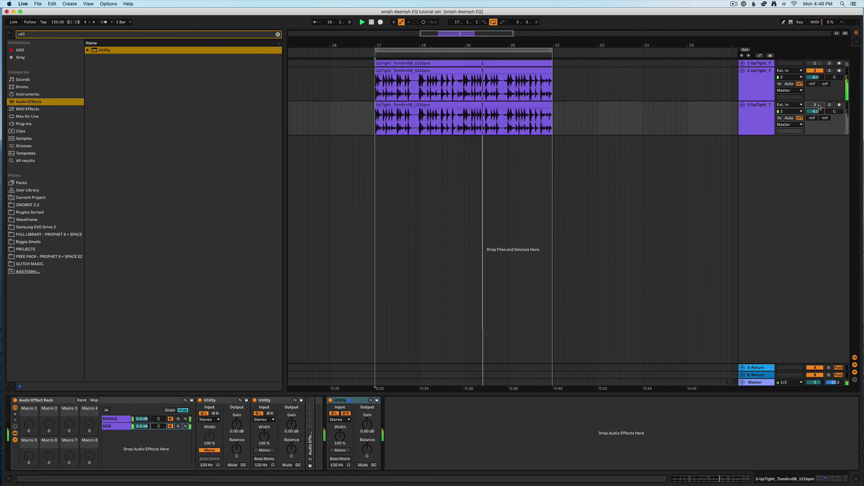
{"action": "left_click", "coordinate": [761, 119]}
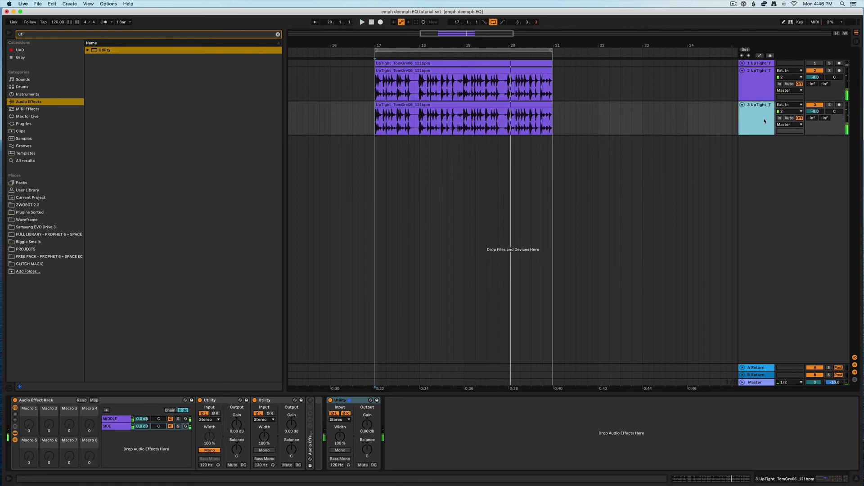
{"action": "key", "text": "Delete"}
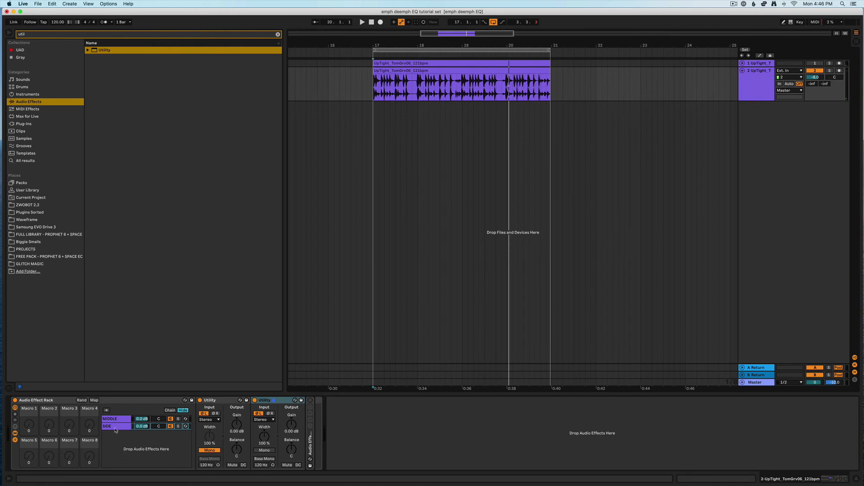
Deactivate the SIDE chain, unfold the nested rack in the MIDDLE chain, and play the loop.
{"action": "left_click", "coordinate": [114, 426]}
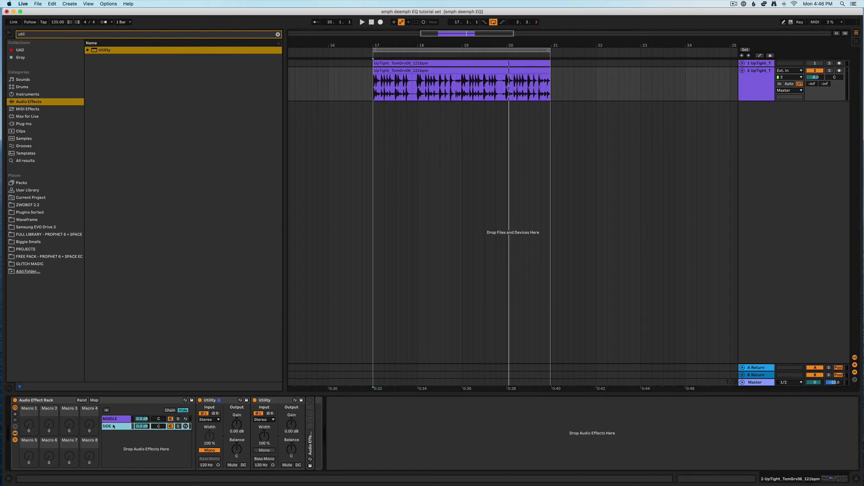
{"action": "left_click", "coordinate": [170, 426]}
{"action": "left_click", "coordinate": [115, 420]}
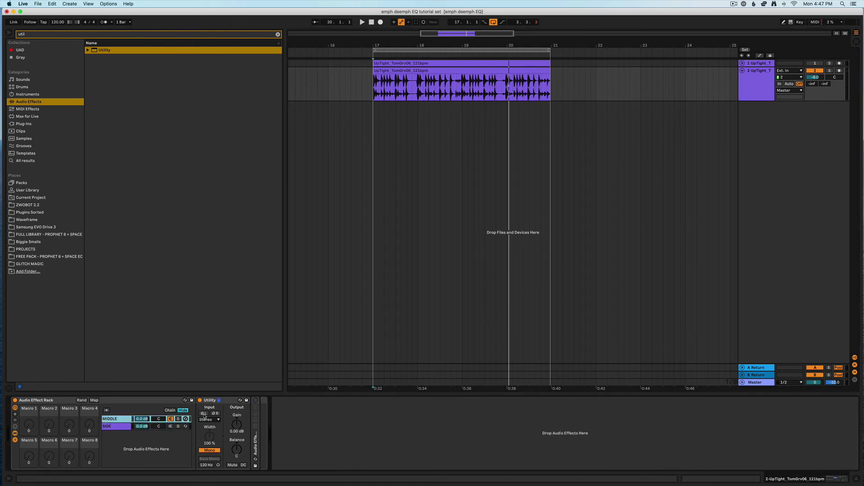
{"action": "double_click", "coordinate": [255, 440]}
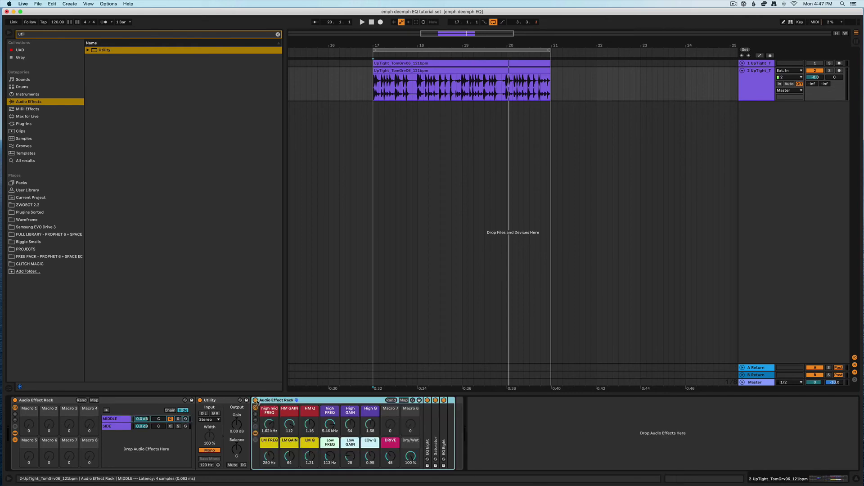
{"action": "key", "text": "space"}
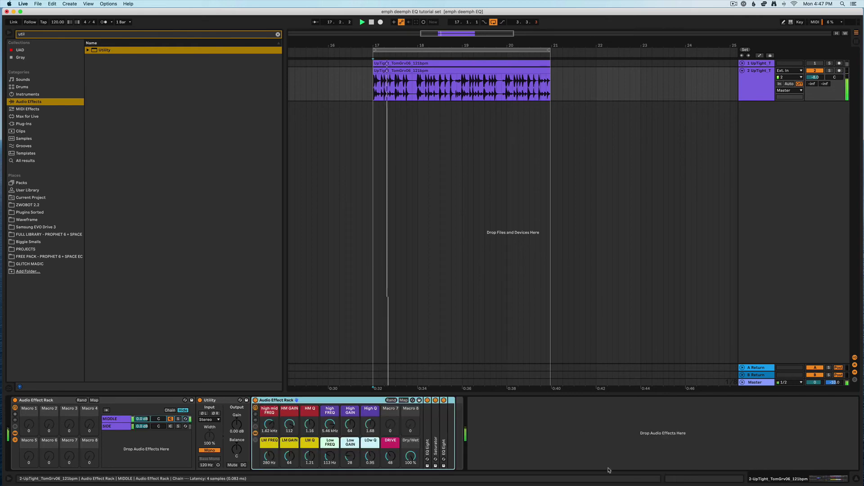
Unfold both EQ Eights in the MIDDLE chain's nested rack and set their mode to M/S with M selected for editing.
{"action": "double_click", "coordinate": [427, 452]}
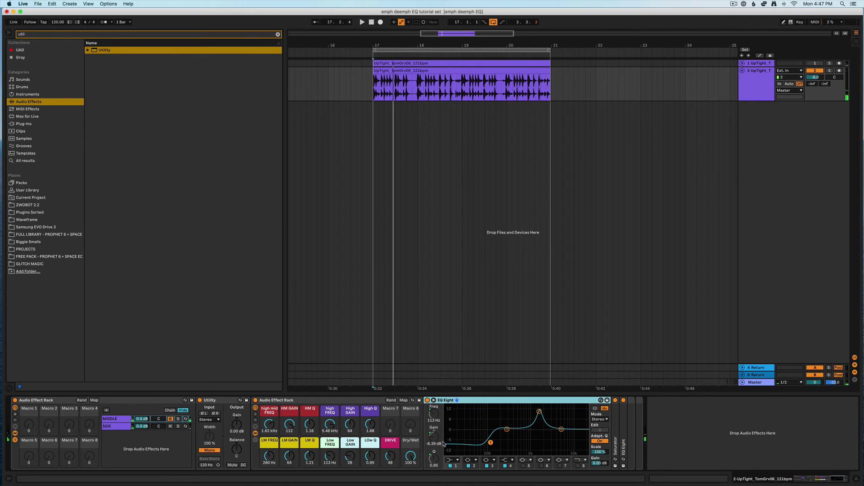
{"action": "double_click", "coordinate": [623, 448]}
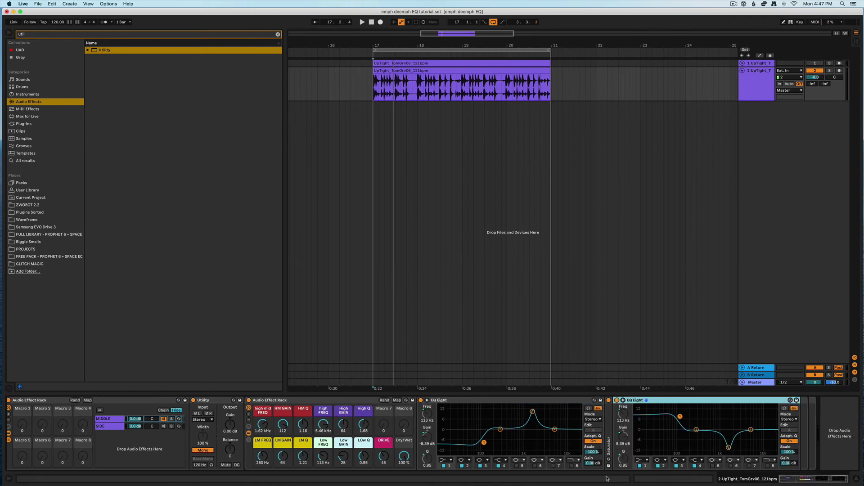
{"action": "left_click", "coordinate": [594, 420]}
{"action": "left_click", "coordinate": [595, 432]}
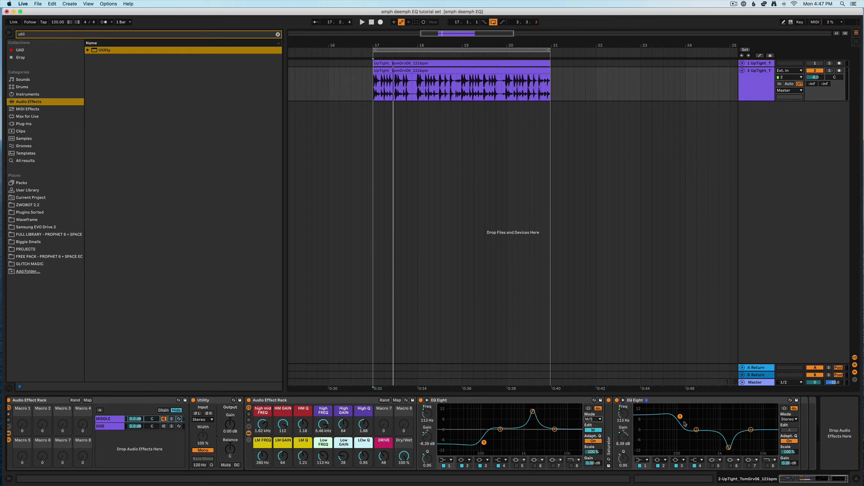
{"action": "left_click", "coordinate": [788, 420]}
{"action": "left_click", "coordinate": [789, 433]}
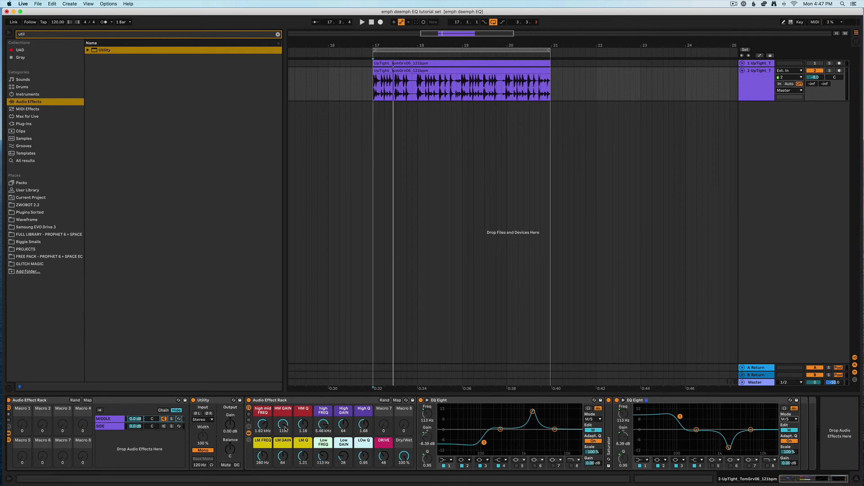
Lower the HM GAIN macro of the MIDDLE chain's nested rack to 76 and play the loop.
{"action": "left_click_drag", "start_coordinate": [284, 427], "coordinate": [284, 443]}
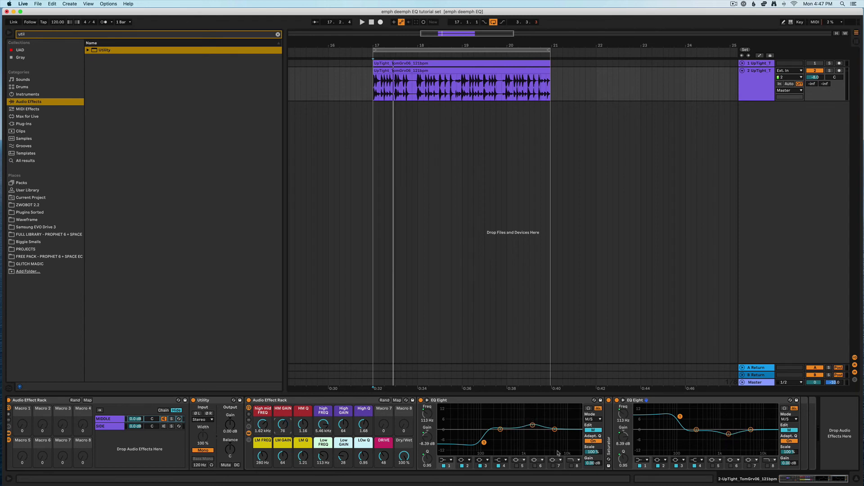
{"action": "key", "text": "space"}
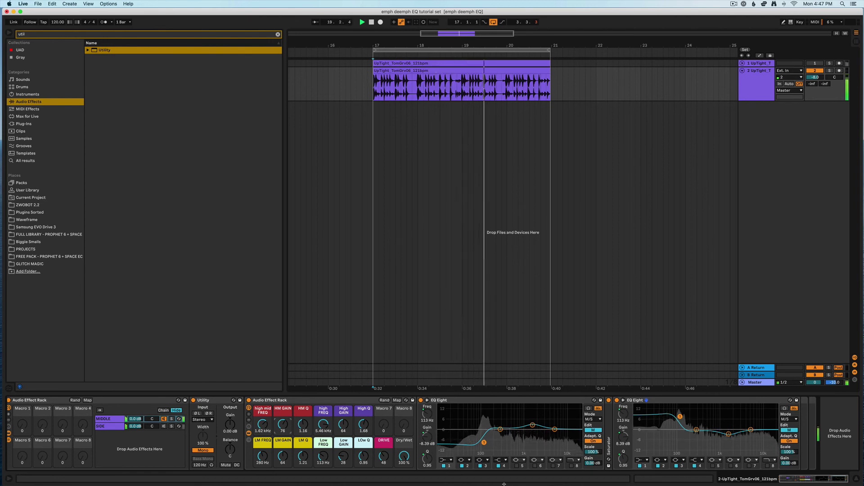
{"action": "key", "text": "space"}
Play only the SIDE chain by activating it and deactivating MIDDLE, and unfold the SIDE chain's nested rack.
{"action": "left_click", "coordinate": [164, 426]}
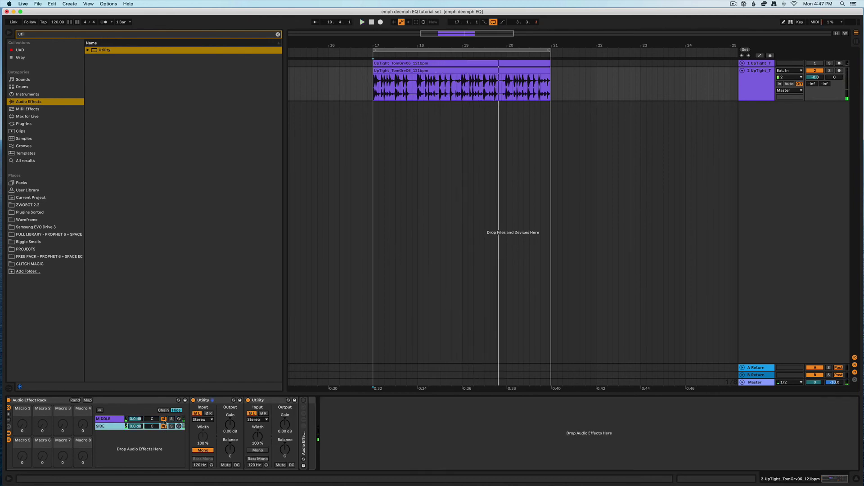
{"action": "left_click", "coordinate": [164, 420]}
{"action": "left_click", "coordinate": [109, 427]}
{"action": "key", "text": "space"}
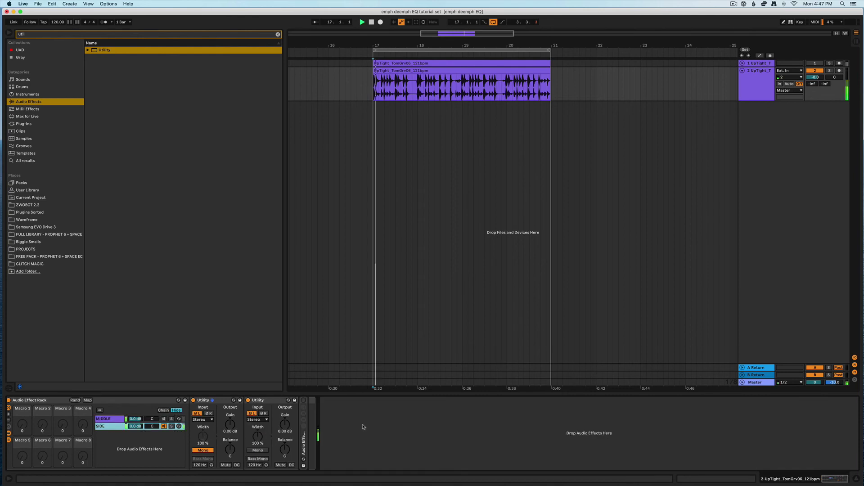
{"action": "double_click", "coordinate": [303, 454]}
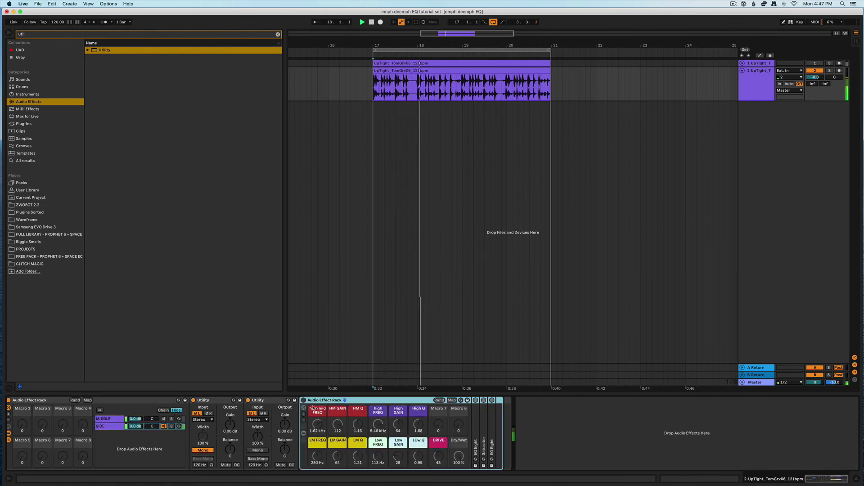
Unfold the first EQ Eight in the SIDE chain's nested rack and set it to M/S mode with S selected for editing.
{"action": "double_click", "coordinate": [476, 446]}
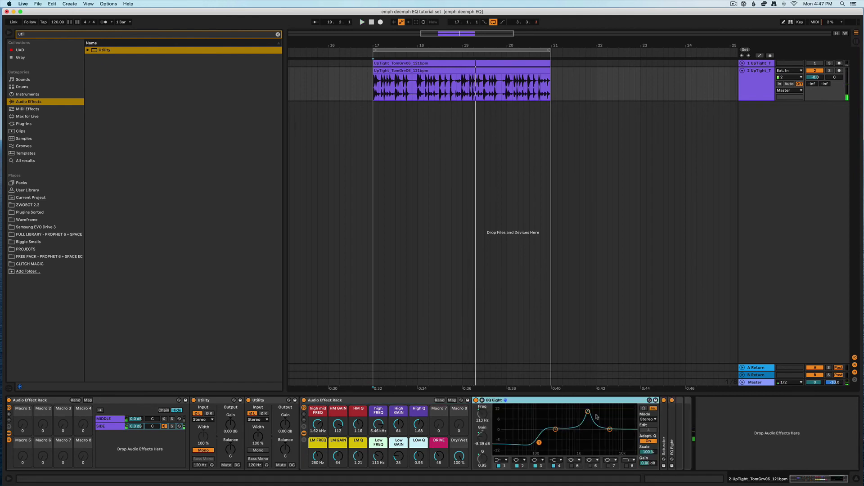
{"action": "left_click", "coordinate": [648, 419]}
{"action": "left_click", "coordinate": [644, 437]}
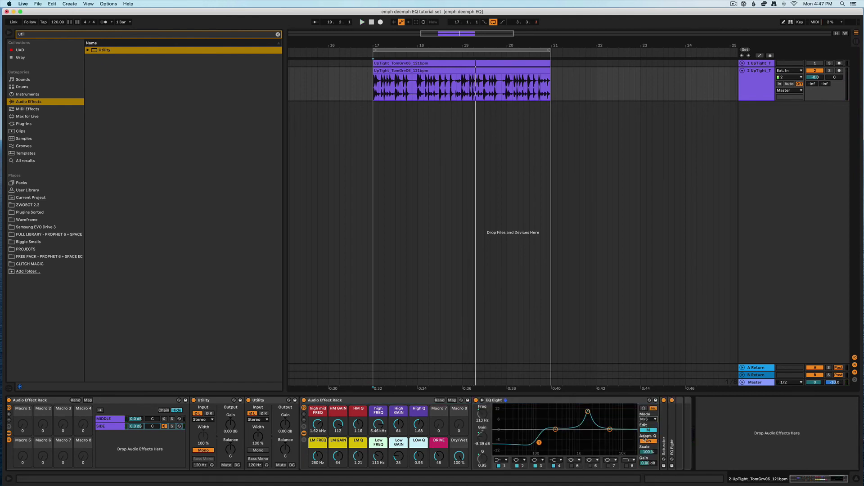
{"action": "left_click", "coordinate": [648, 430]}
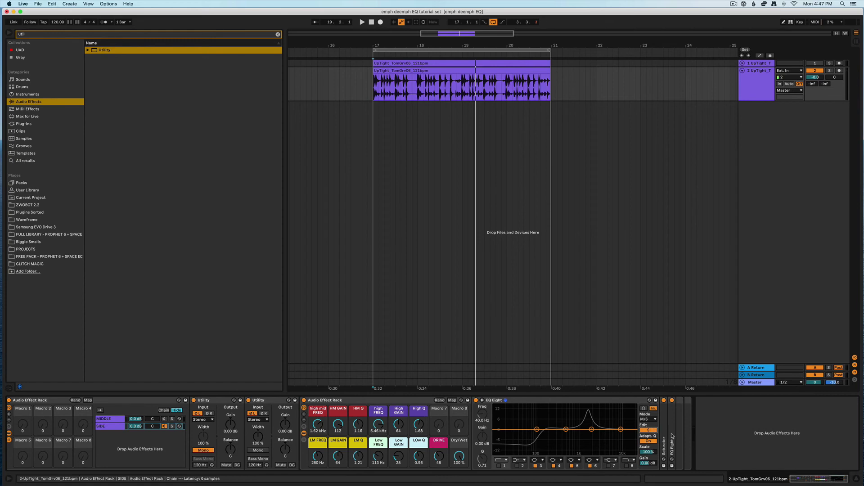
Unfold the second EQ Eight in the SIDE chain's nested rack, set it to M/S mode with S selected for editing, and play the loop briefly.
{"action": "double_click", "coordinate": [672, 434]}
{"action": "left_click", "coordinate": [789, 419]}
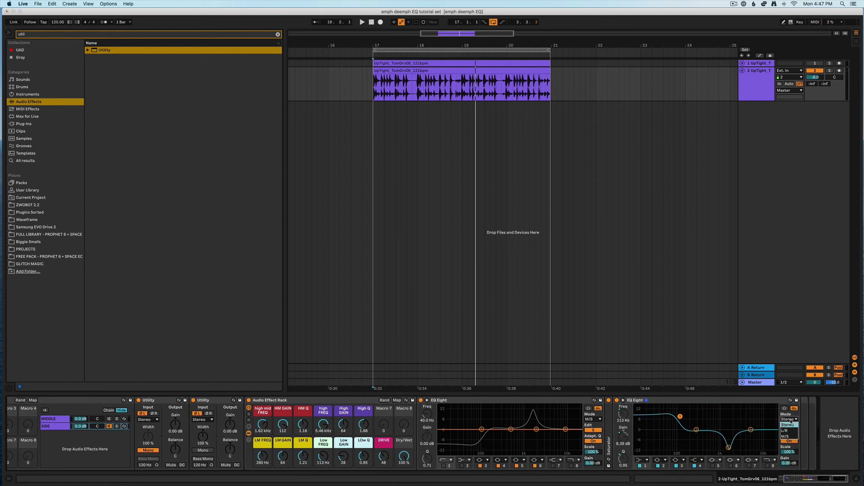
{"action": "left_click", "coordinate": [790, 437]}
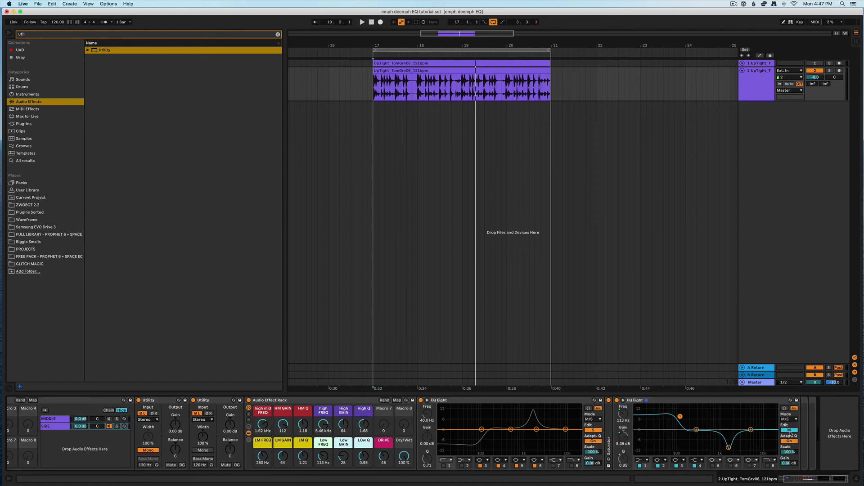
{"action": "left_click", "coordinate": [789, 430]}
{"action": "key", "text": "space"}
{"action": "key", "text": "space"}
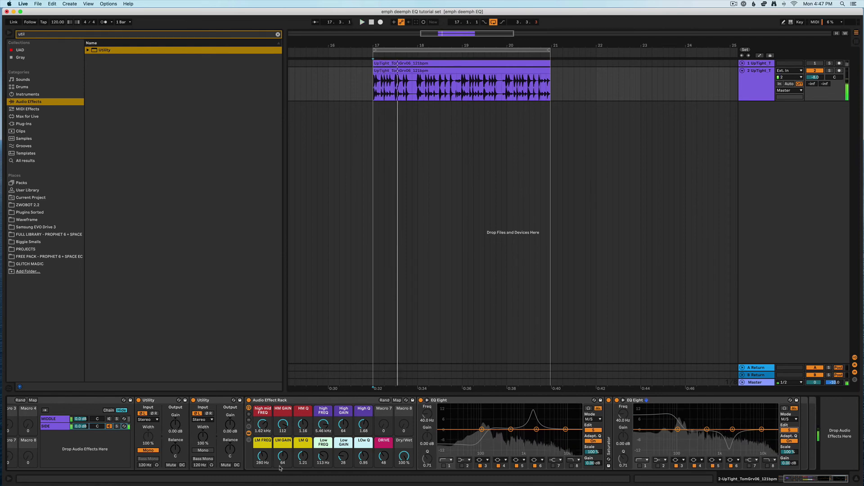
Flatten the high-mid boost with the SIDE rack's HM GAIN macro and rework the bands of both EQ Eights for the side controls.
{"action": "left_click", "coordinate": [442, 431]}
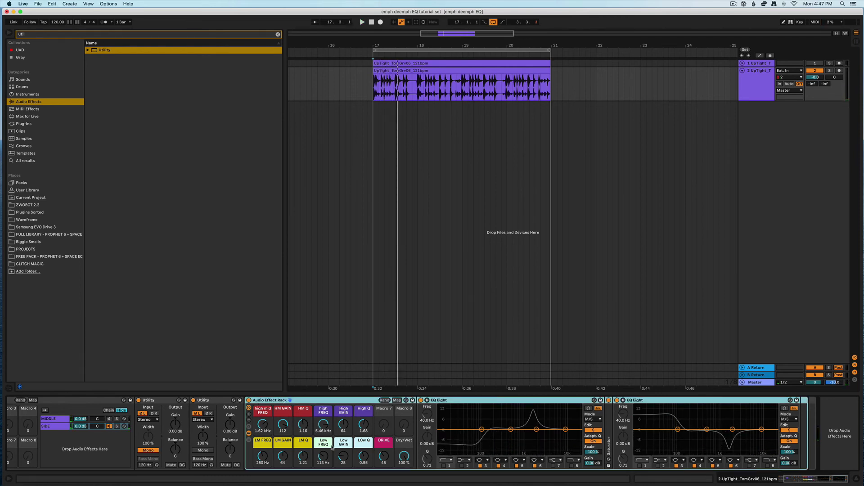
{"action": "left_click_drag", "start_coordinate": [283, 425], "coordinate": [284, 456]}
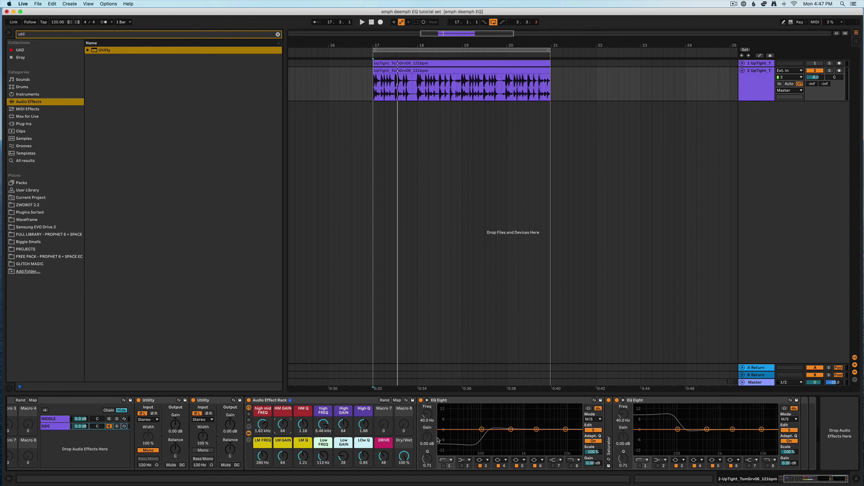
{"action": "left_click_drag", "start_coordinate": [481, 429], "coordinate": [478, 433]}
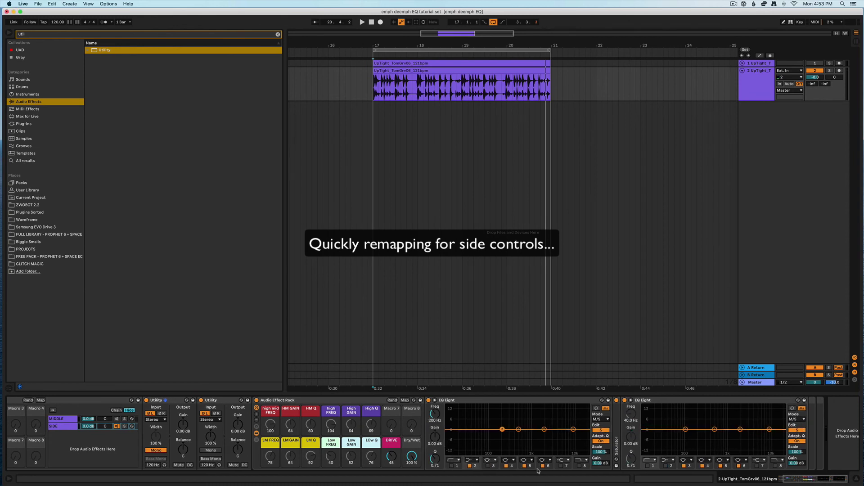
{"action": "left_click", "coordinate": [666, 467]}
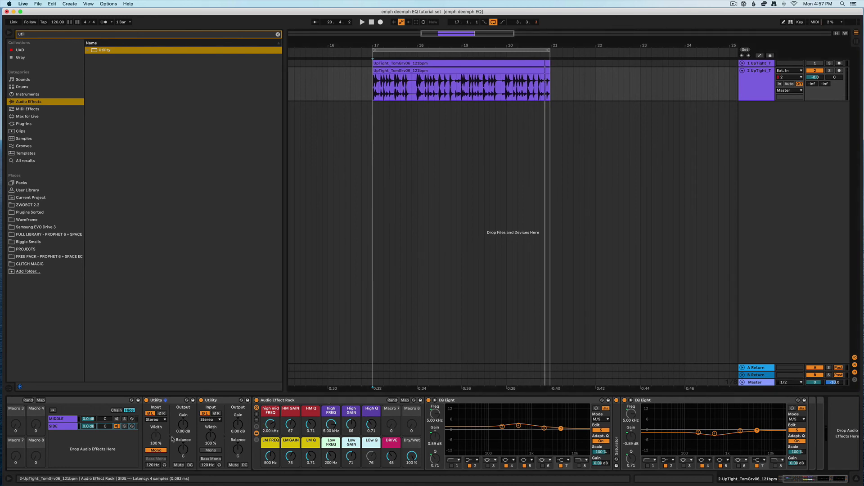
Switch between the SIDE and MIDDLE chains to compare their racks, and unfold the Saturator in the MIDDLE chain's nested rack.
{"action": "scroll", "coordinate": [76, 454], "scroll_direction": "left", "scroll_amount": 2}
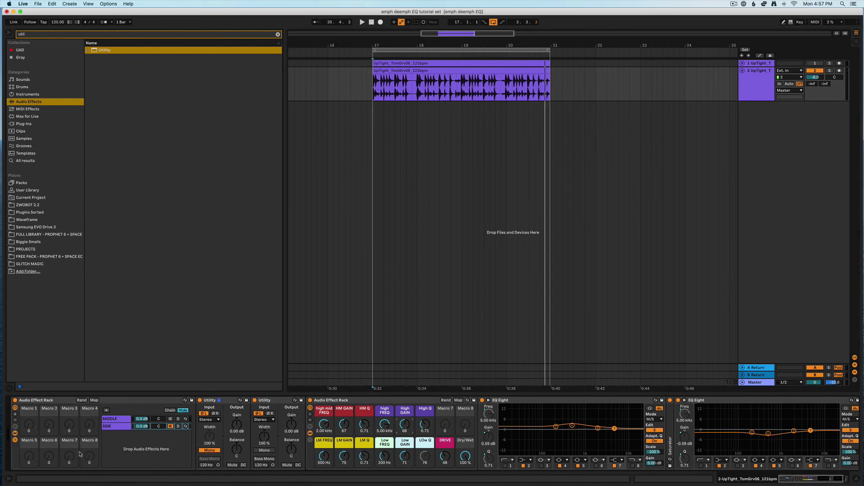
{"action": "left_click", "coordinate": [109, 427]}
{"action": "left_click", "coordinate": [114, 426]}
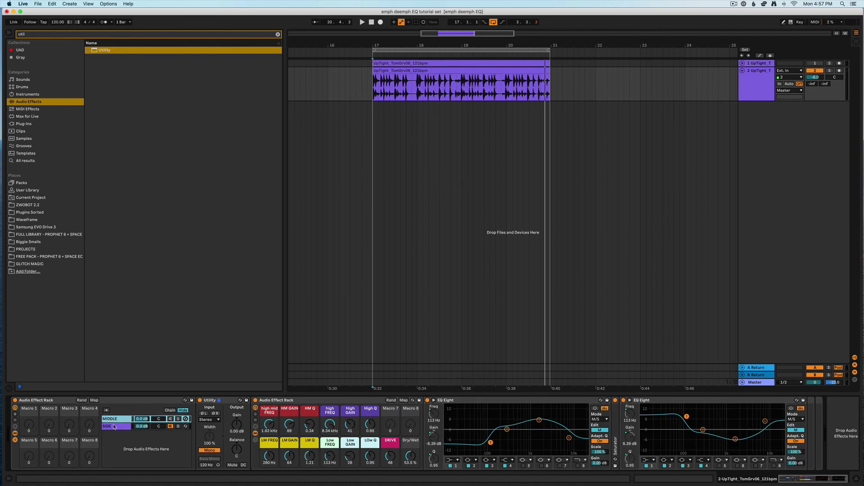
{"action": "left_click", "coordinate": [112, 419]}
{"action": "left_click", "coordinate": [115, 426]}
{"action": "double_click", "coordinate": [616, 455]}
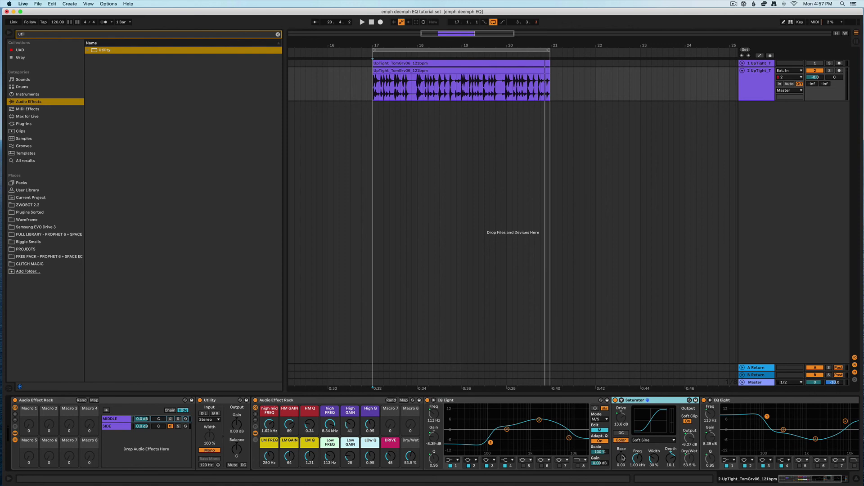
Play only the MIDDLE chain and set its nested rack's LM GAIN macro to 94 and LM Q to 0.49.
{"action": "left_click", "coordinate": [170, 427]}
{"action": "left_click", "coordinate": [171, 419]}
{"action": "key", "text": "space"}
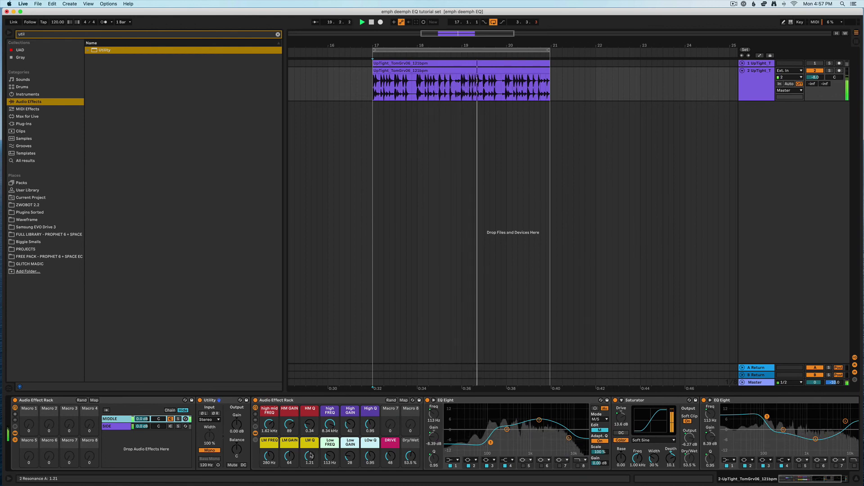
{"action": "mouse_move", "coordinate": [296, 459]}
{"action": "left_mouse_down"}
{"action": "mouse_move", "coordinate": [296, 445]}
{"action": "mouse_move", "coordinate": [310, 448]}
{"action": "mouse_move", "coordinate": [309, 463]}
{"action": "left_mouse_up"}
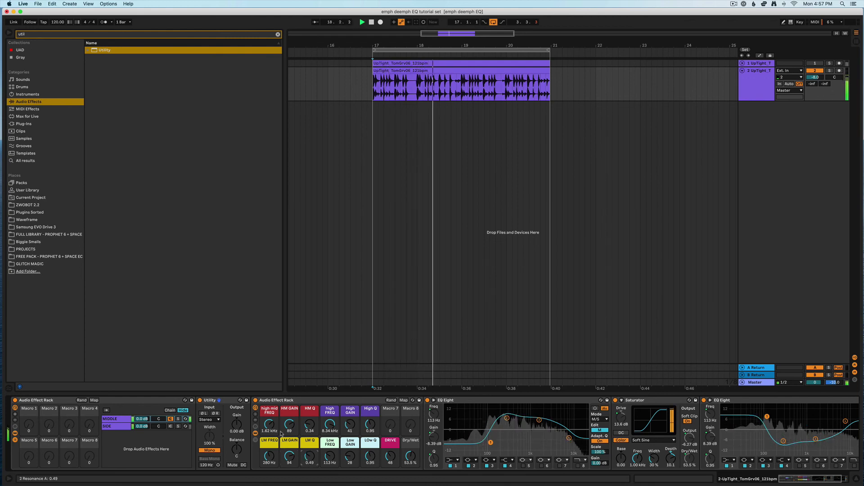
Raise the SIDE rack's Low GAIN macro to 90 while only SIDE plays, and reactivate the MIDDLE chain.
{"action": "left_click", "coordinate": [170, 425]}
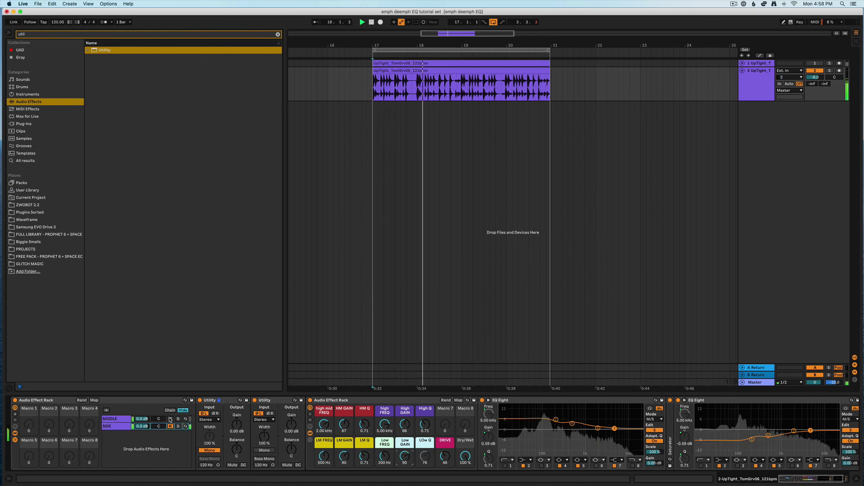
{"action": "left_click", "coordinate": [105, 419]}
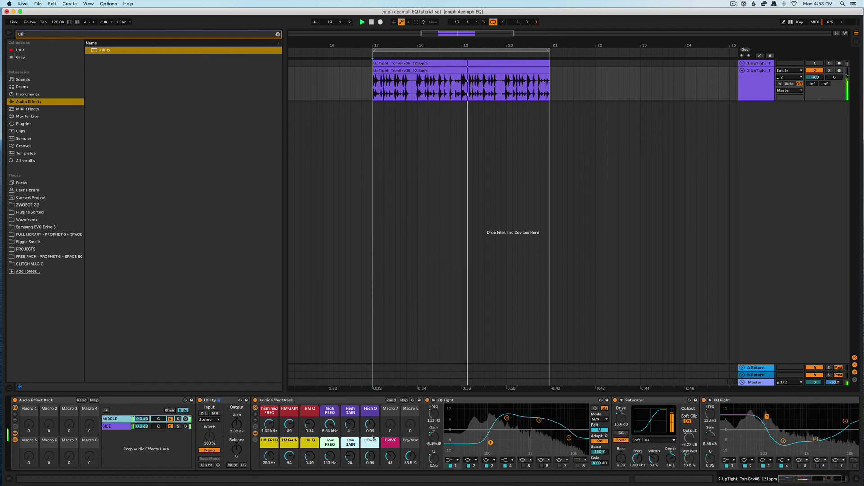
Bypass and re-enable the outer Audio Effect Rack during playback to compare the dry and processed sound.
{"action": "left_click", "coordinate": [15, 407]}
{"action": "left_click", "coordinate": [15, 408]}
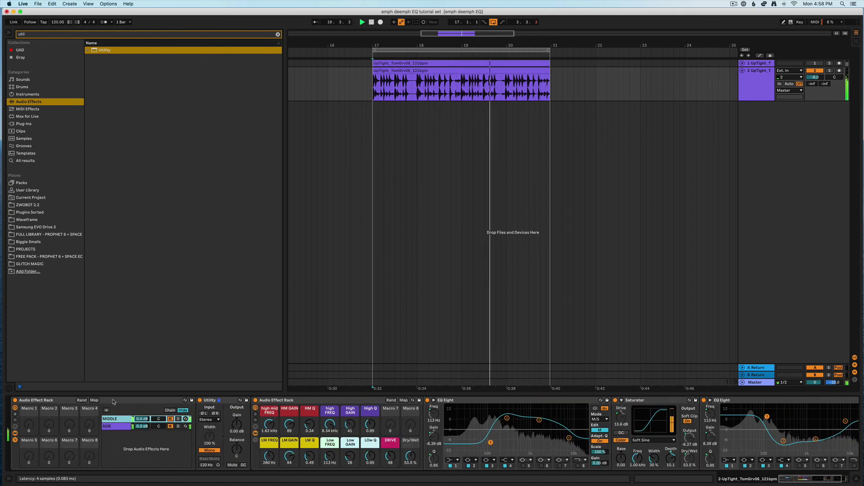
{"action": "left_click", "coordinate": [15, 400]}
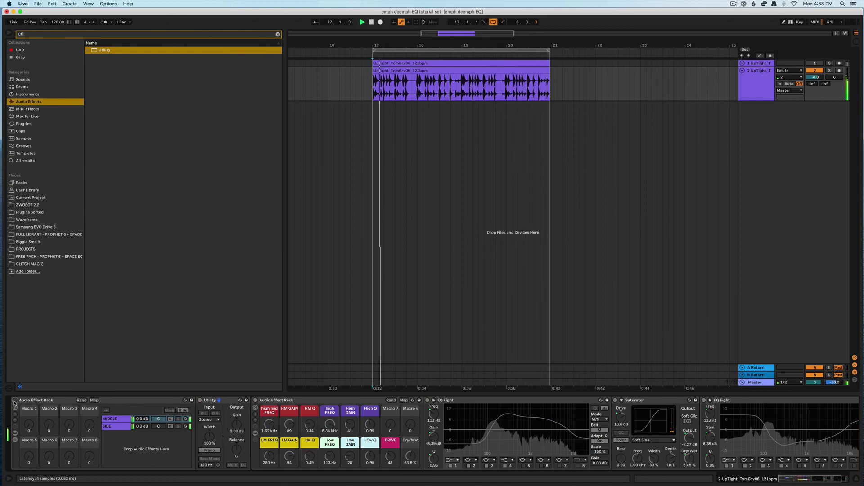
{"action": "left_click", "coordinate": [15, 400]}
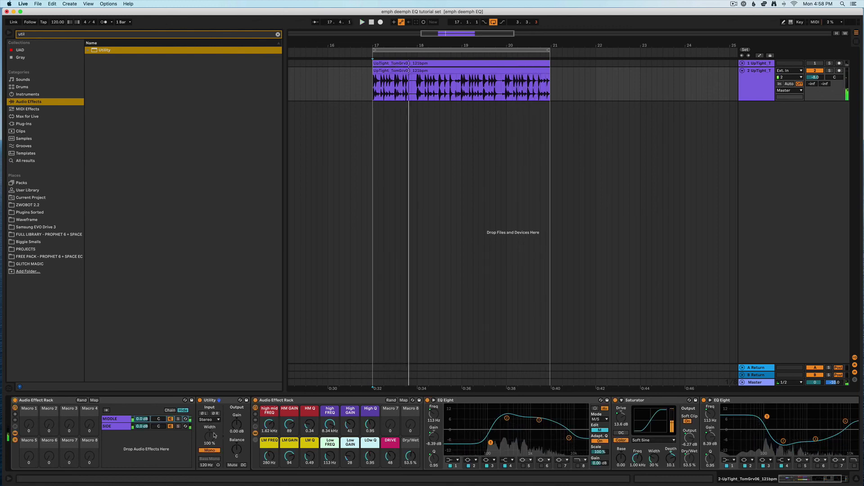
Raise the SIDE rack's DRIVE macro to 87 and lower its Dry/Wet macro to 57.5 % while the loop plays.
{"action": "left_click", "coordinate": [117, 431]}
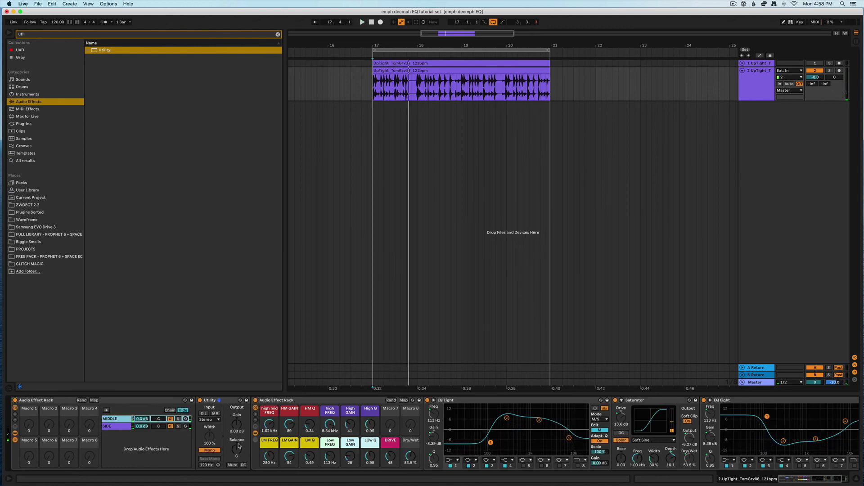
{"action": "left_click", "coordinate": [108, 427]}
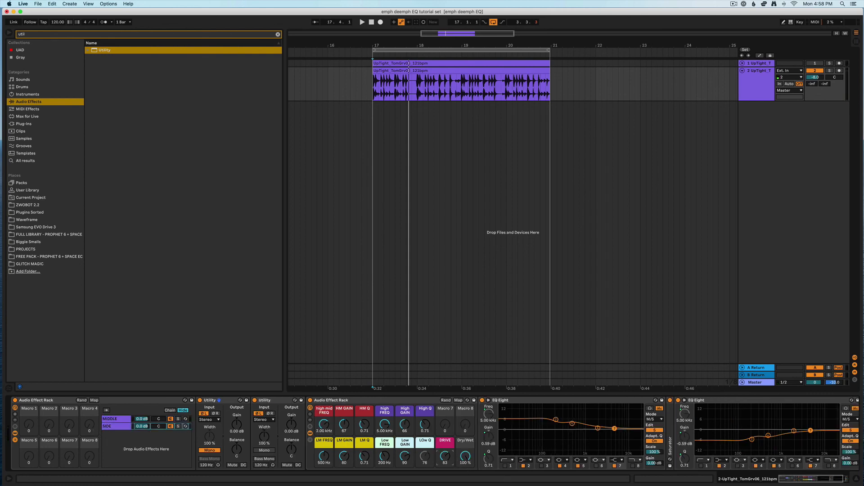
{"action": "key", "text": "space"}
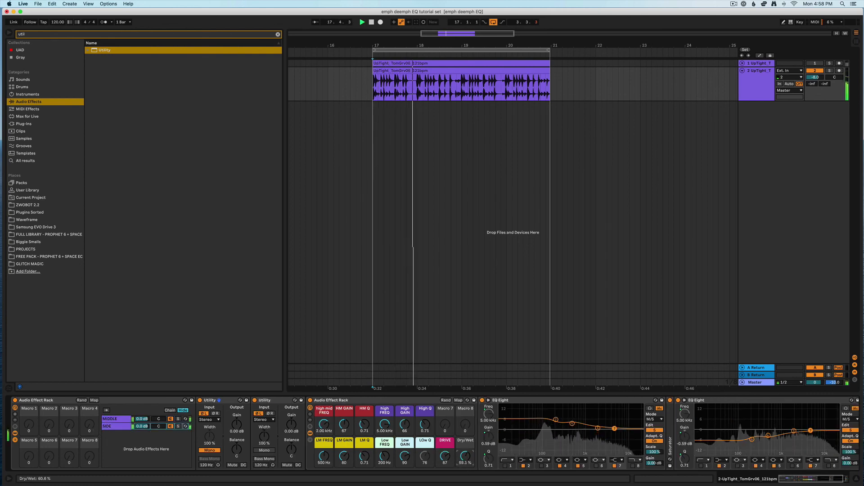
{"action": "left_click_drag", "start_coordinate": [467, 458], "coordinate": [466, 482]}
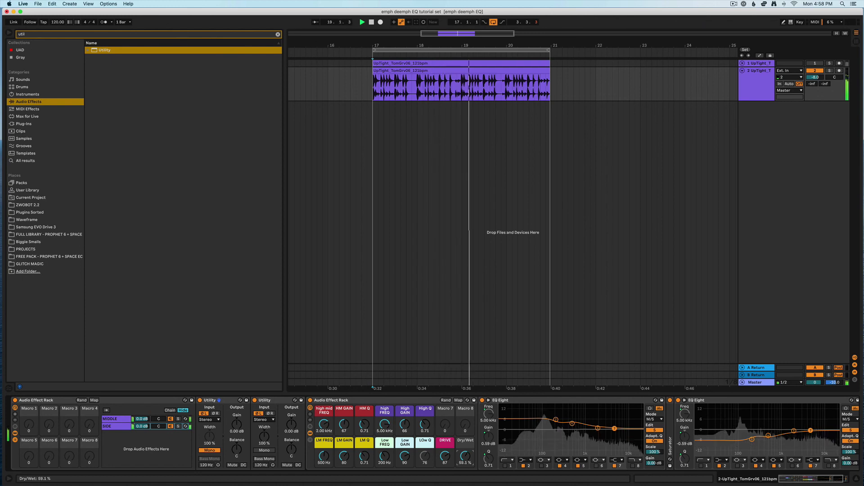
Set the MIDDLE rack's DRIVE macro to 82 and Dry/Wet to 33.9 %, and compare by bypassing and re-enabling the outer rack.
{"action": "left_click", "coordinate": [115, 419]}
{"action": "mouse_move", "coordinate": [410, 457]}
{"action": "left_mouse_down"}
{"action": "mouse_move", "coordinate": [411, 483]}
{"action": "mouse_move", "coordinate": [390, 442]}
{"action": "mouse_move", "coordinate": [410, 462]}
{"action": "left_mouse_up"}
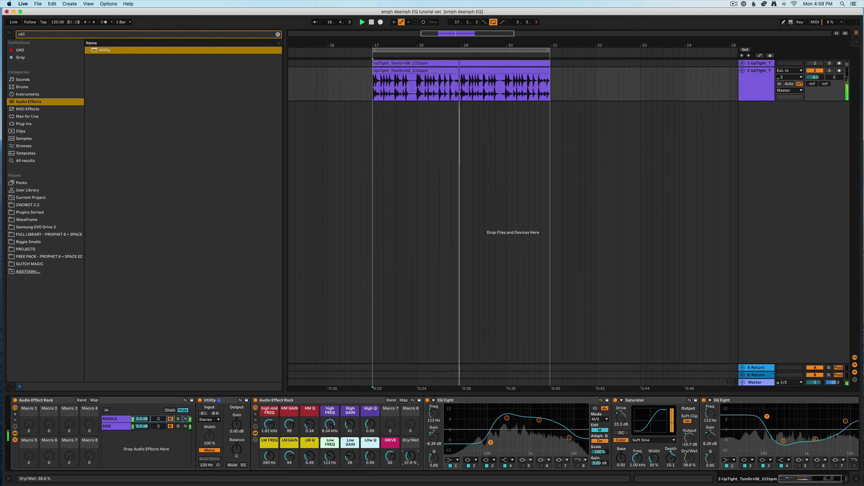
{"action": "left_click", "coordinate": [15, 400]}
{"action": "left_click", "coordinate": [15, 400]}
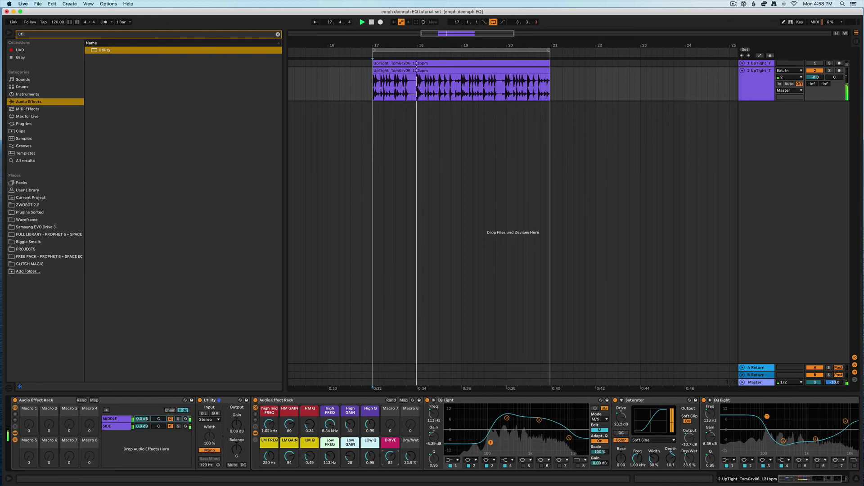
Lower the SIDE rack's DRIVE macro to 75 and unfold the Saturator in its nested rack.
{"action": "left_click", "coordinate": [116, 428]}
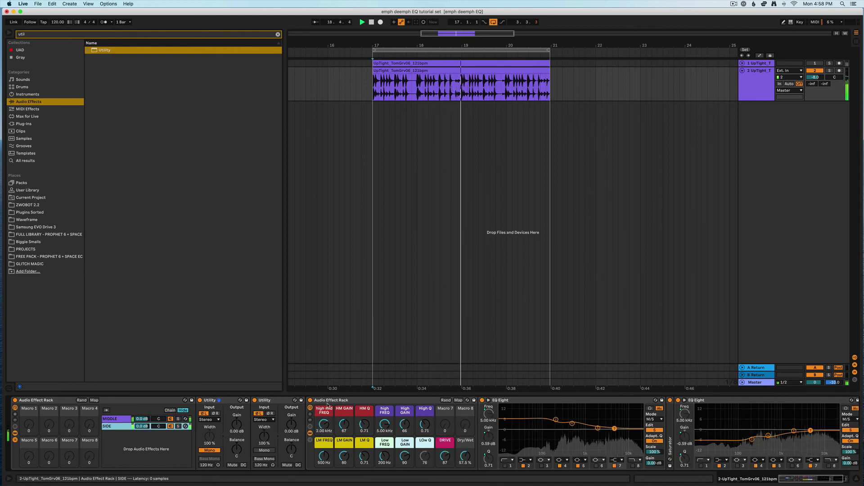
{"action": "left_click_drag", "start_coordinate": [444, 454], "coordinate": [444, 457]}
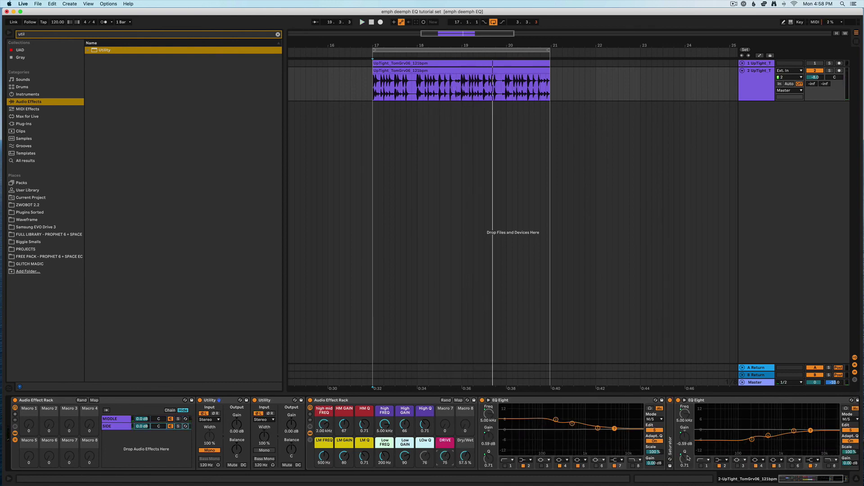
{"action": "double_click", "coordinate": [670, 448]}
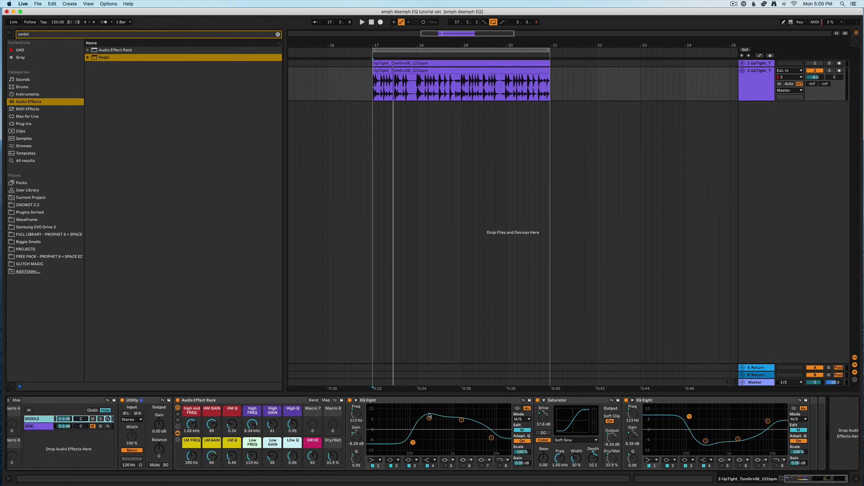
{"action": "scroll", "coordinate": [341, 432], "scroll_direction": "left", "scroll_amount": 3}
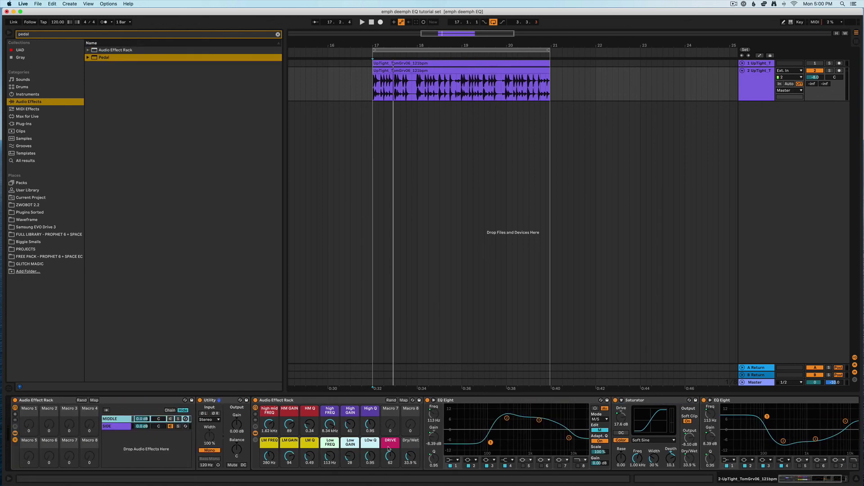